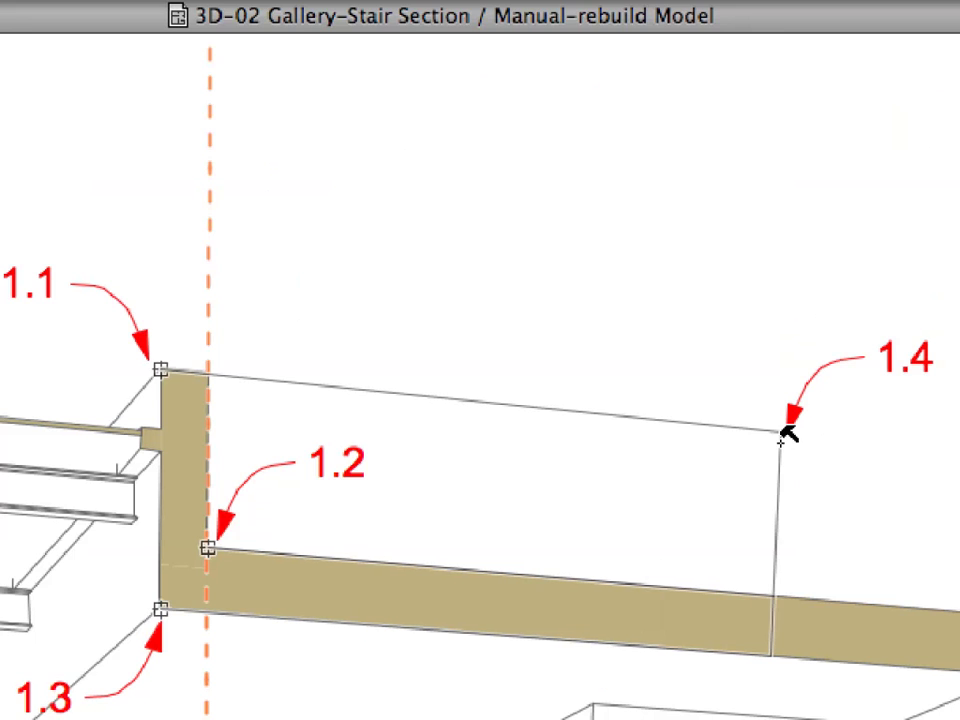
Finish the vertical dimension chain at point 1.4, adding its 80 segment up to the flat roof
click(788, 432)
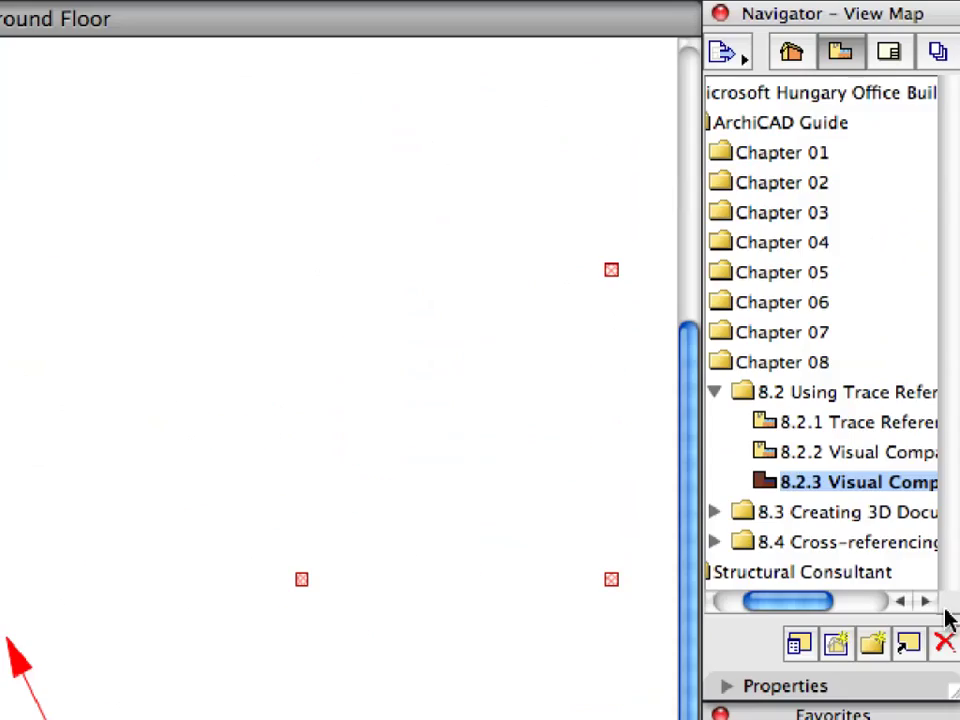
Open the saved 8.3.1 3D Document view from the 8.3 Creating 3D Documents folder
click(716, 394)
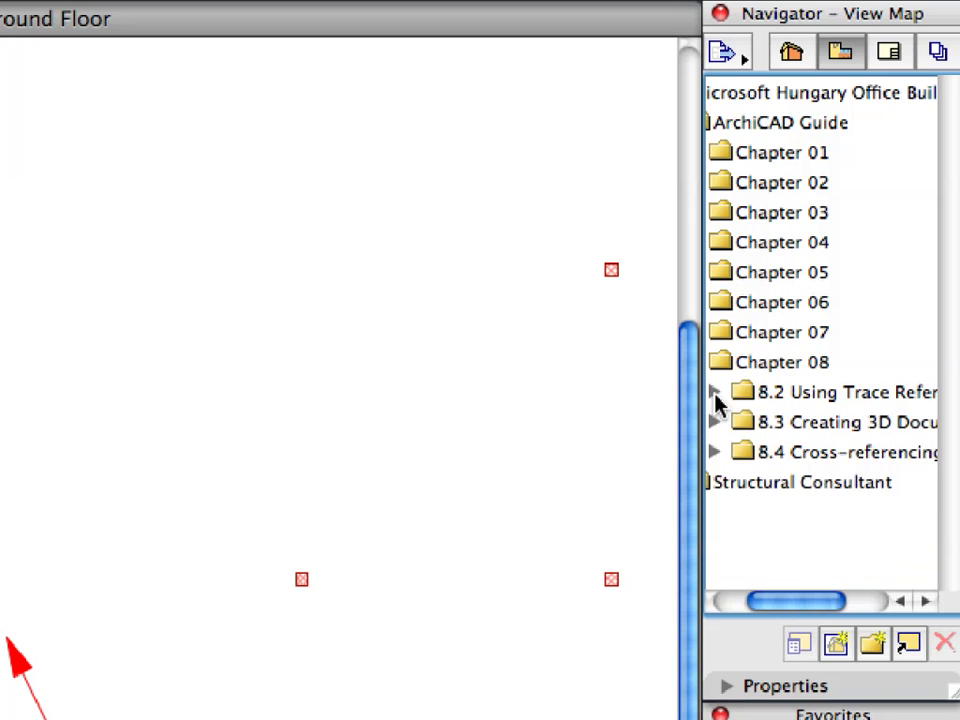
click(716, 422)
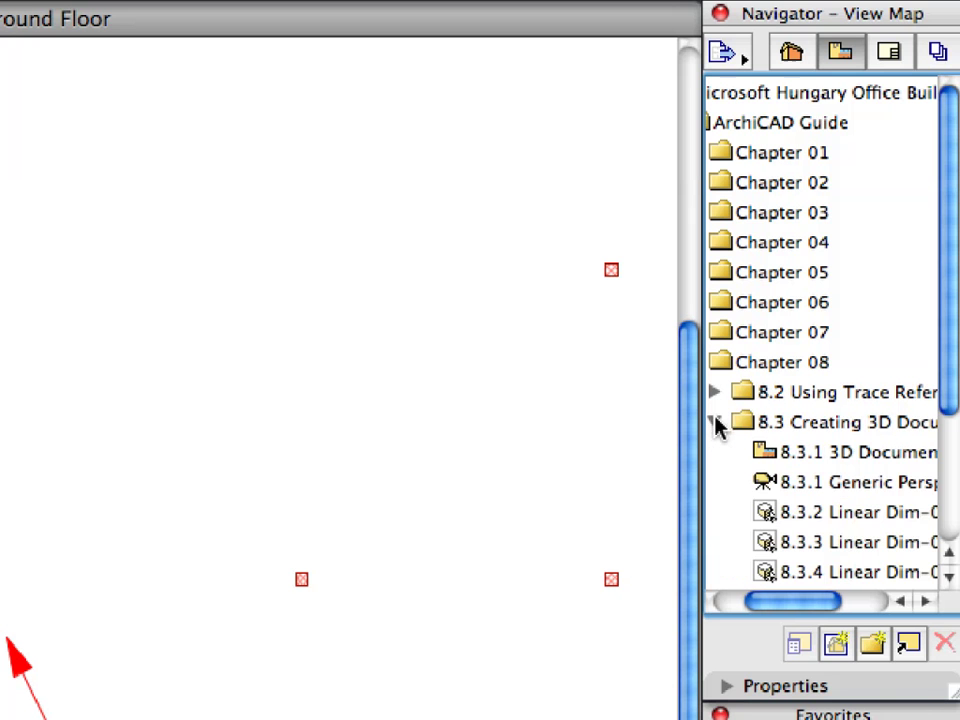
click(780, 457)
double_click(855, 458)
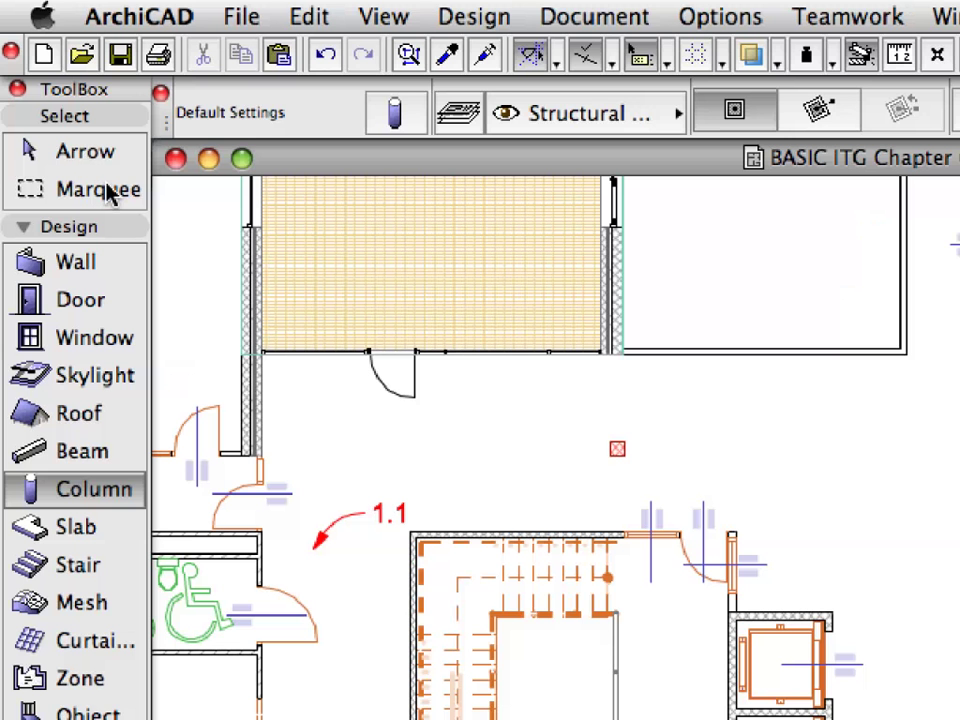
Draw an All Floors marquee from point 1.1 to point 1.2 around the stair and gallery
click(110, 193)
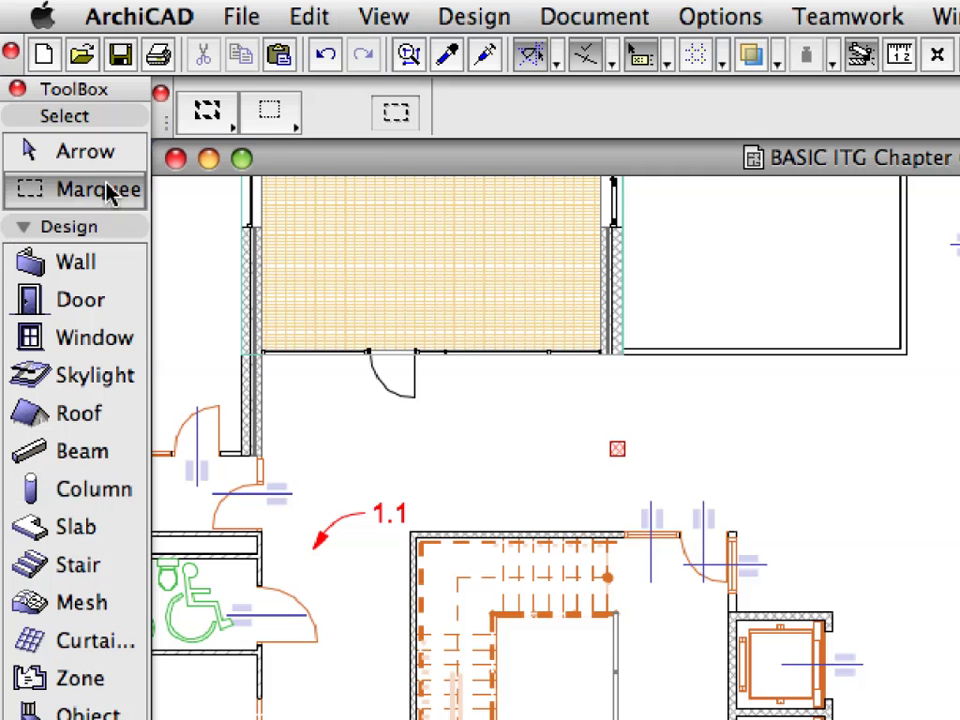
click(231, 131)
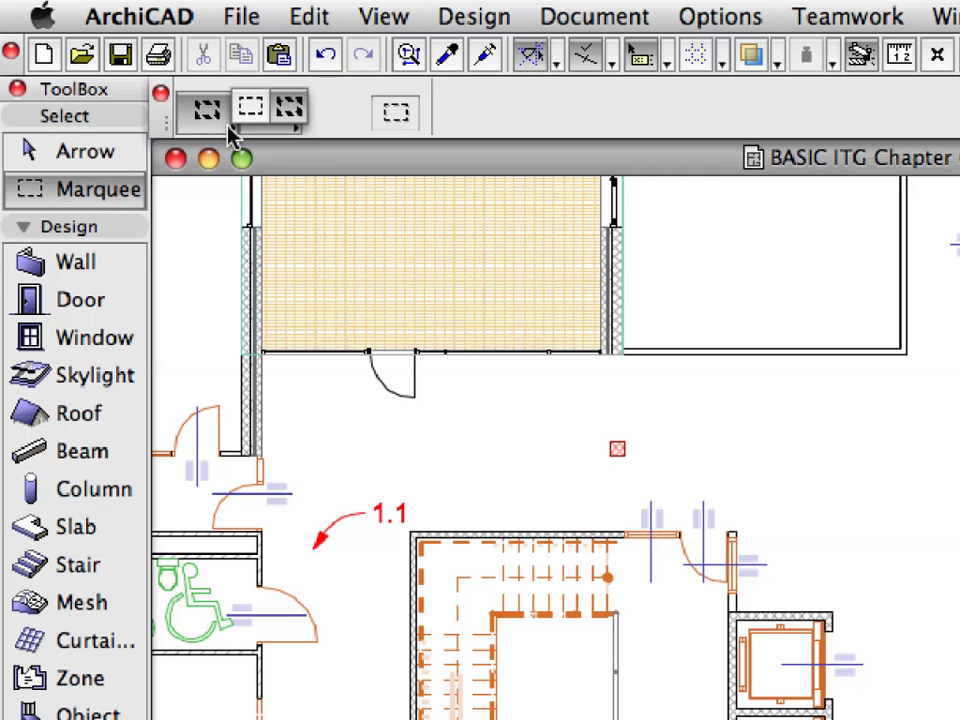
click(289, 120)
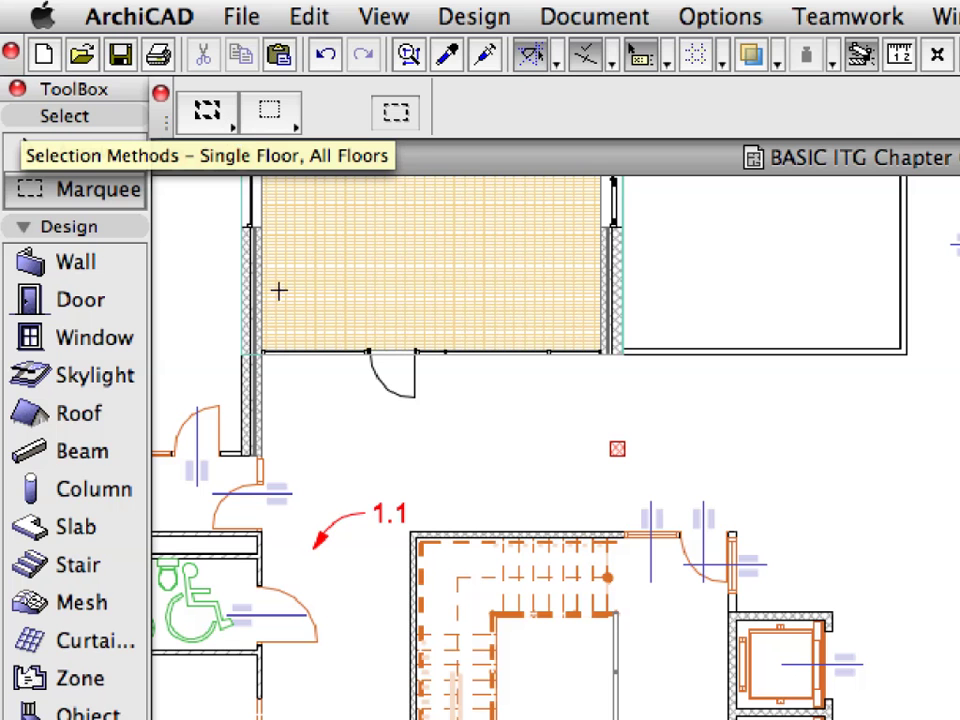
click(313, 550)
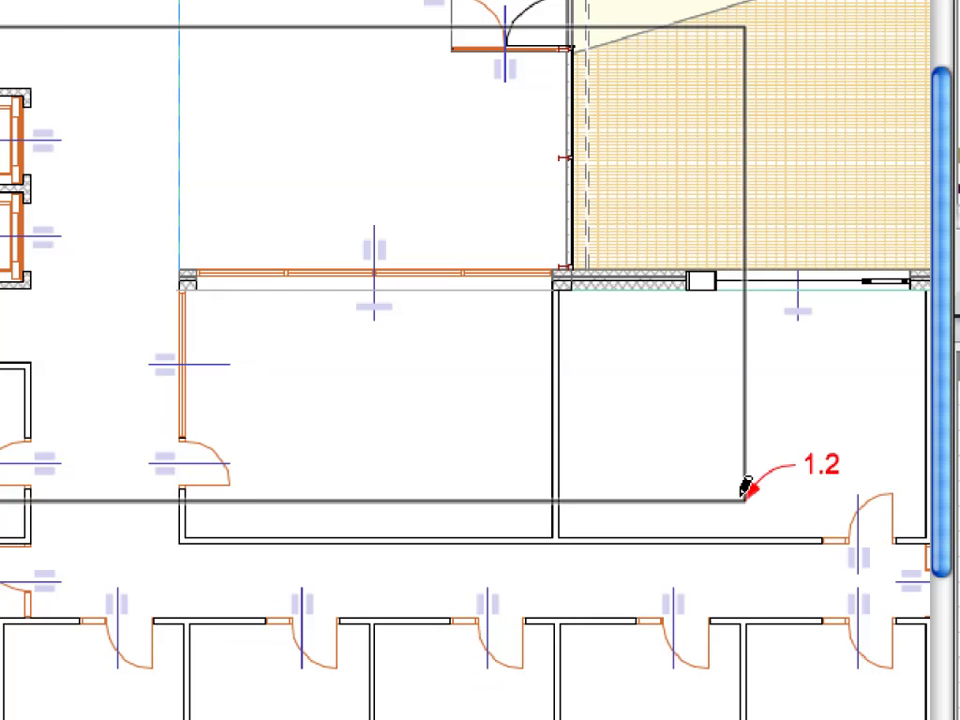
click(744, 494)
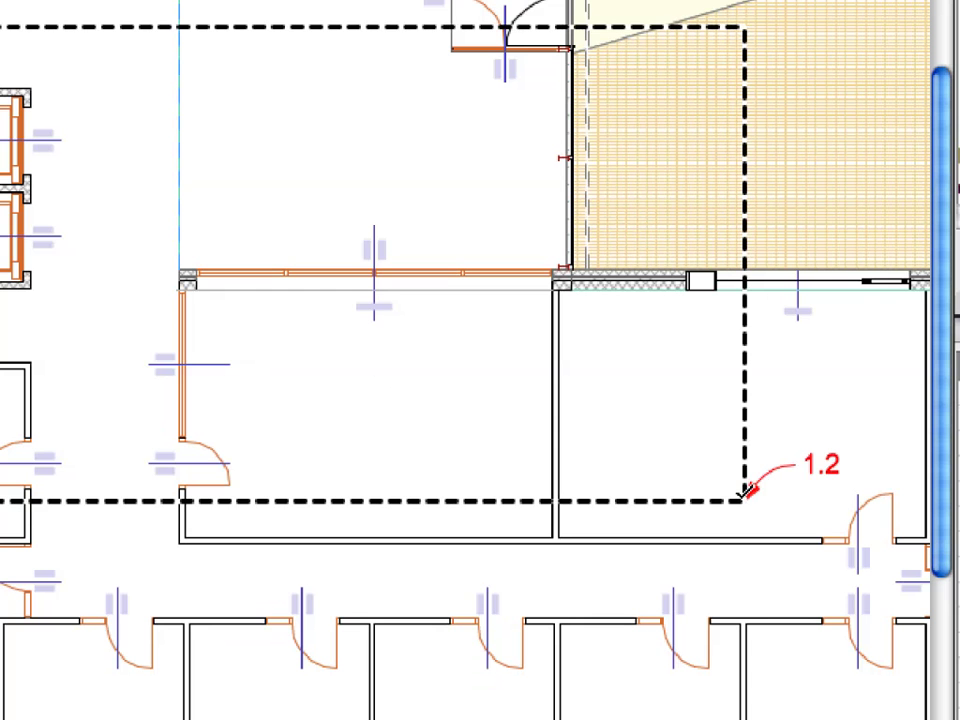
Display the marquee area as a 3D cutaway using Show Selection/Marquee in 3D
right_click(238, 112)
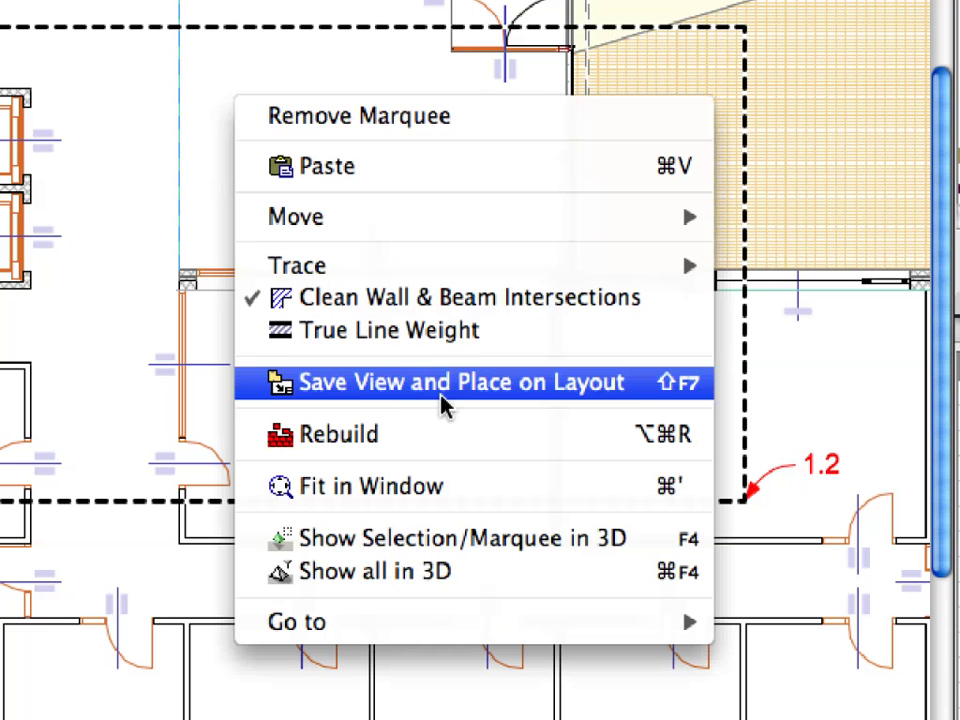
click(646, 545)
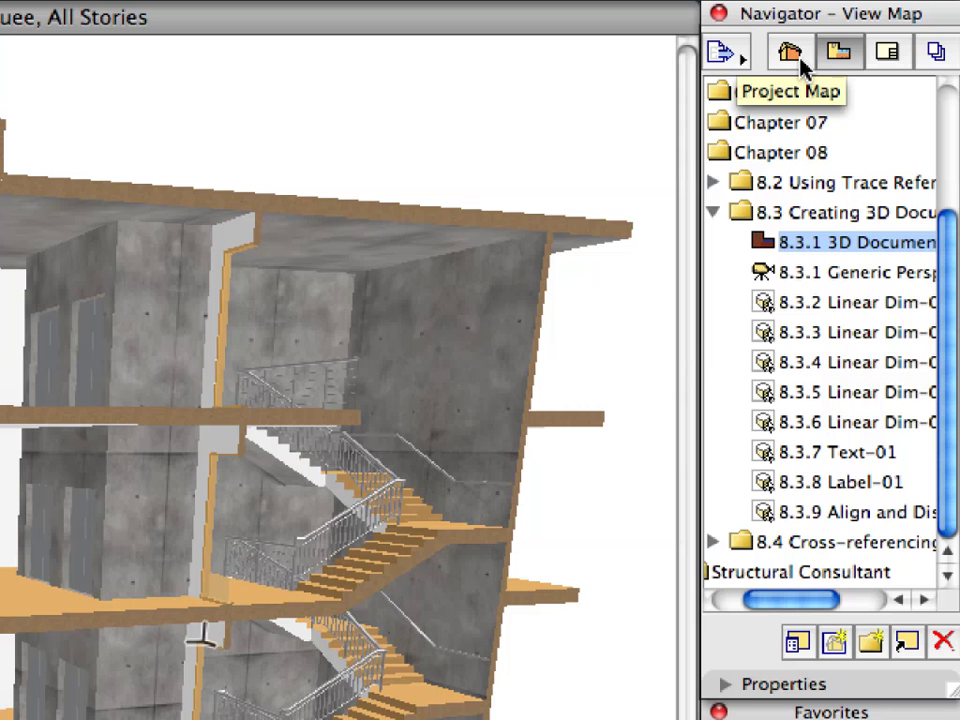
Switch the Navigator to the Project Map and bring up the 3D Documents folder's context menu
click(881, 93)
scroll(805, 141, down, 2)
scroll(805, 145, down, 3)
scroll(805, 145, down, 2)
scroll(805, 160, down, 1)
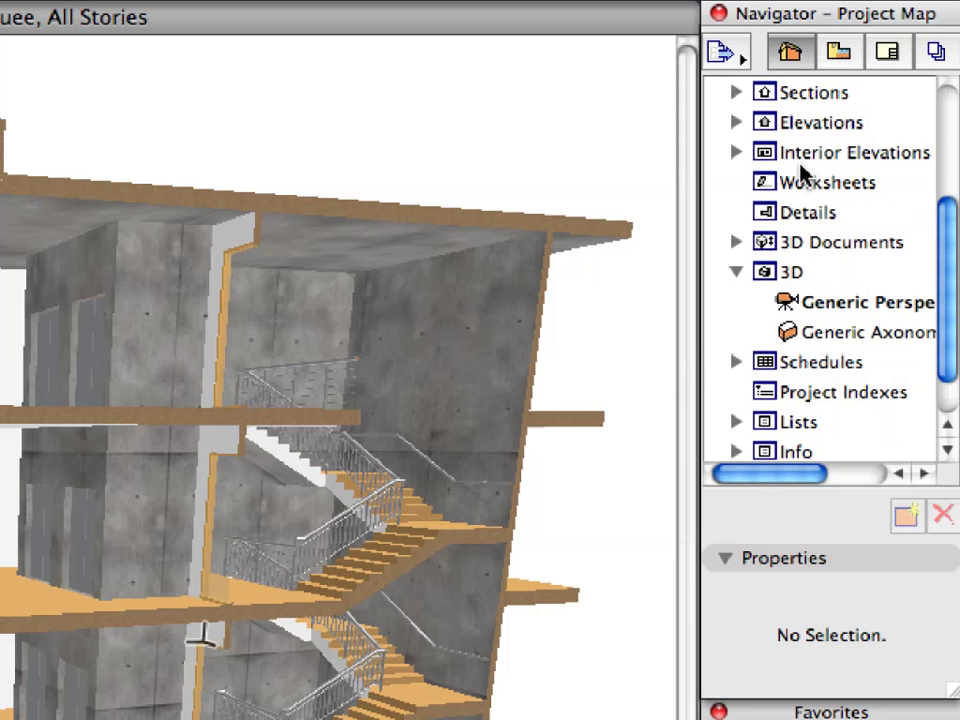
right_click(771, 252)
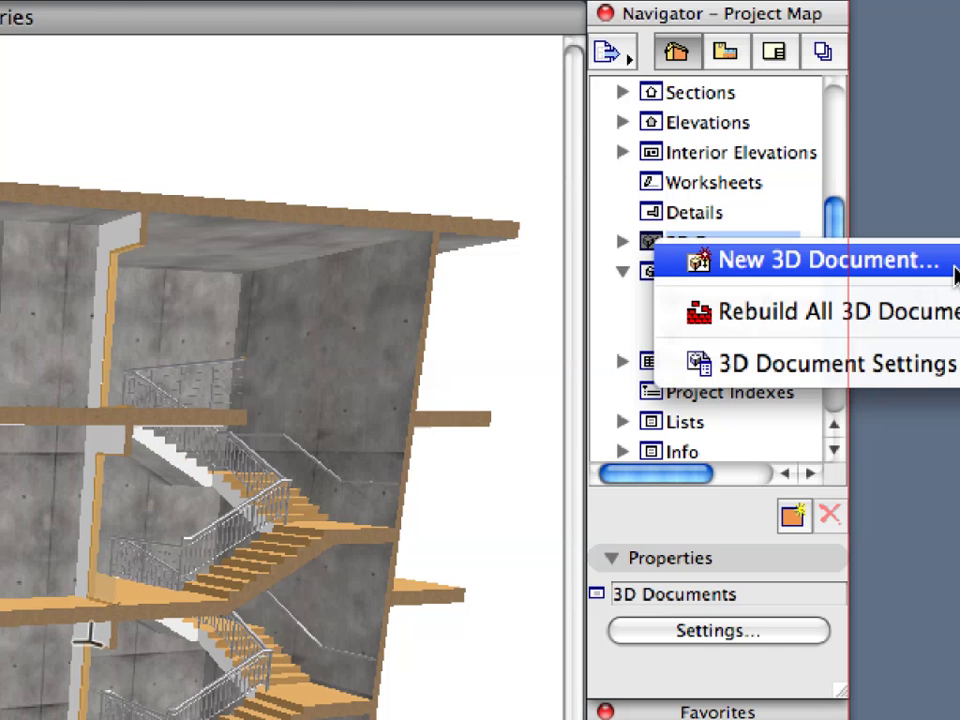
Create a New 3D Document with ID 3D-01 and name 'Gallery-Stair 3D Section'
click(954, 268)
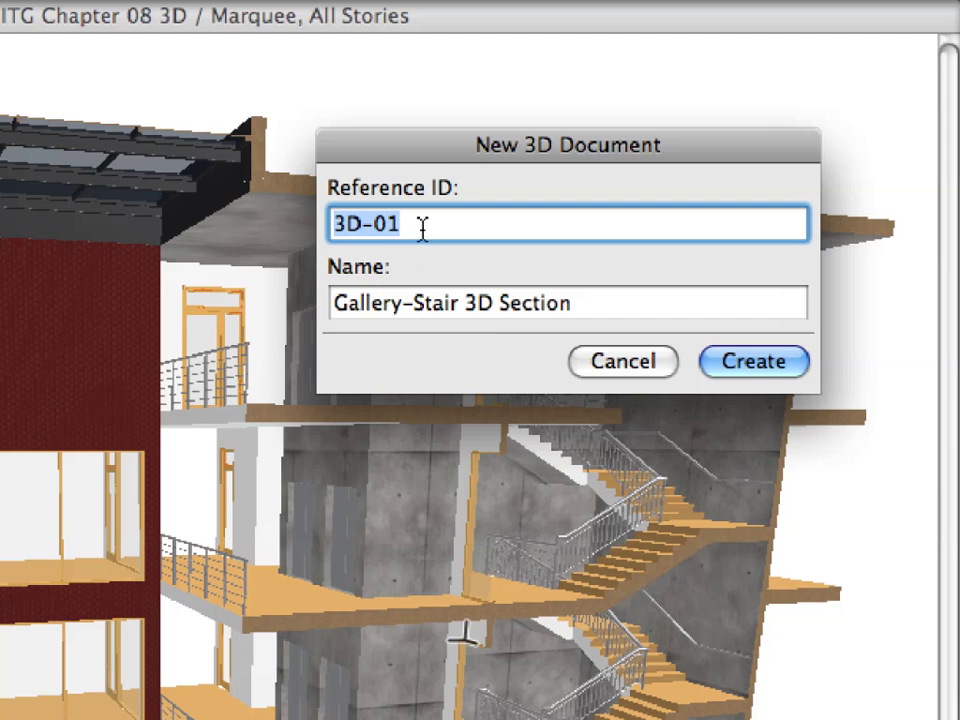
click(422, 229)
drag(394, 223, 298, 221)
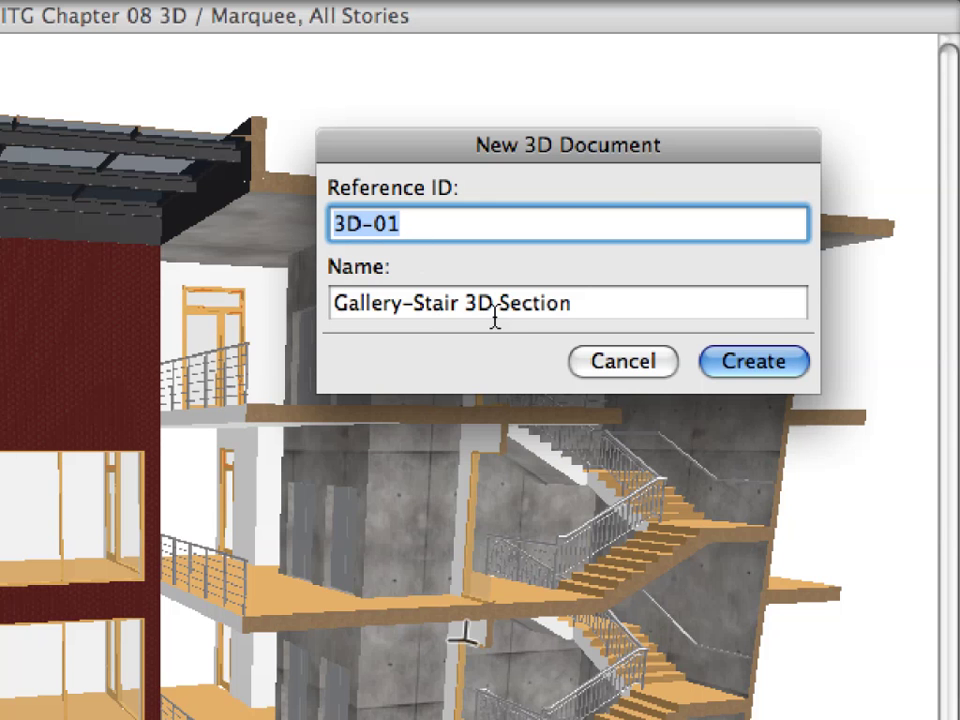
click(574, 303)
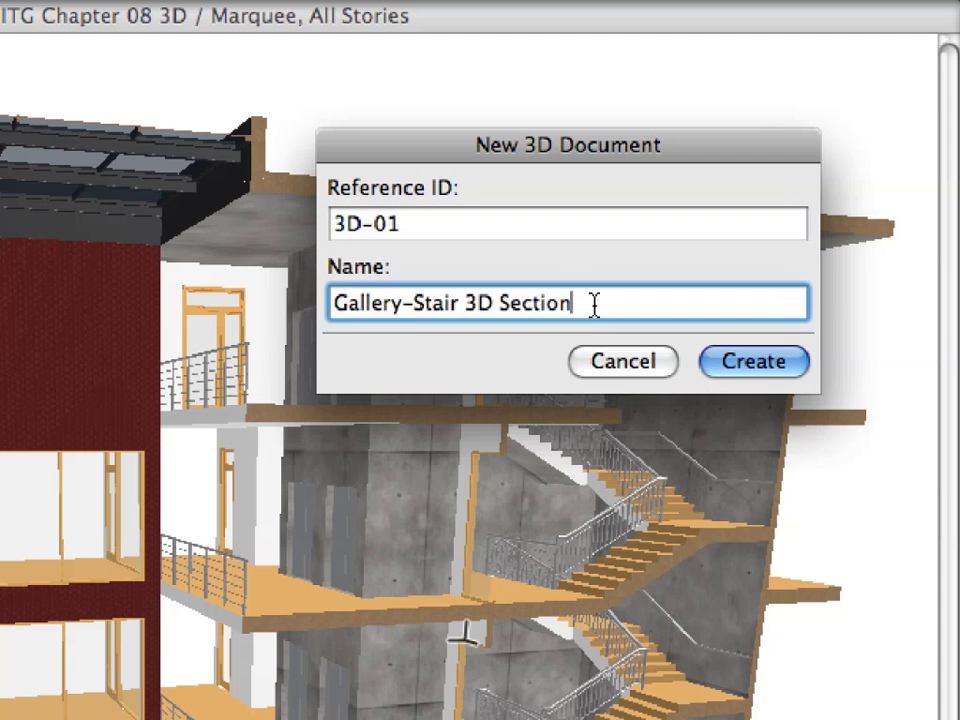
drag(594, 303, 332, 304)
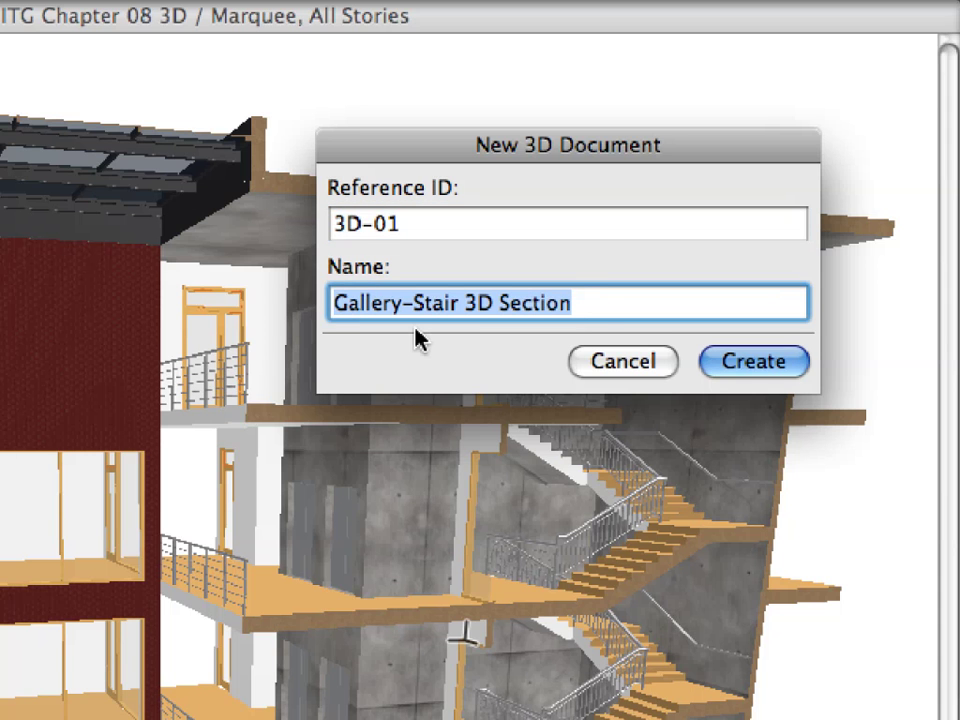
click(785, 367)
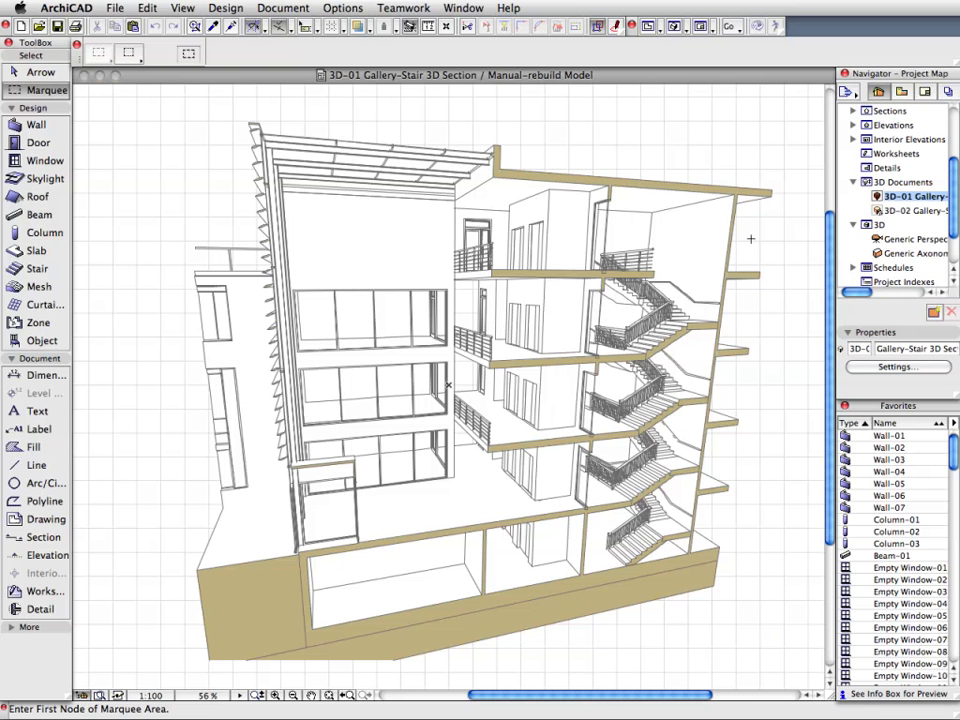
Open 3D Document Settings with the General panel showing 3D-01 and Manual-rebuild Model status
right_click(172, 122)
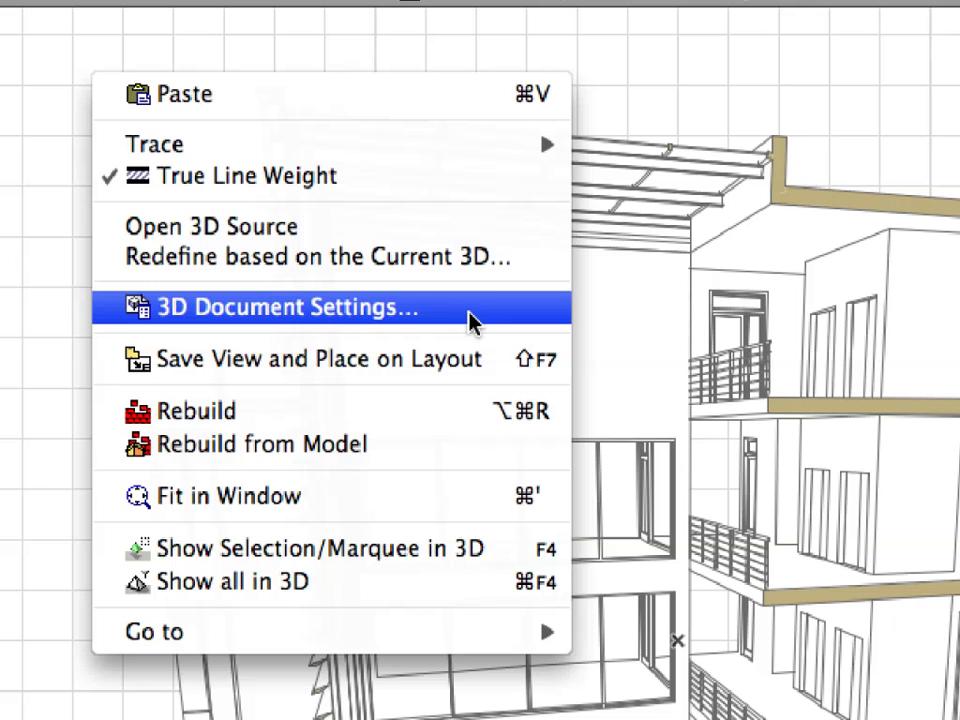
click(470, 322)
click(516, 172)
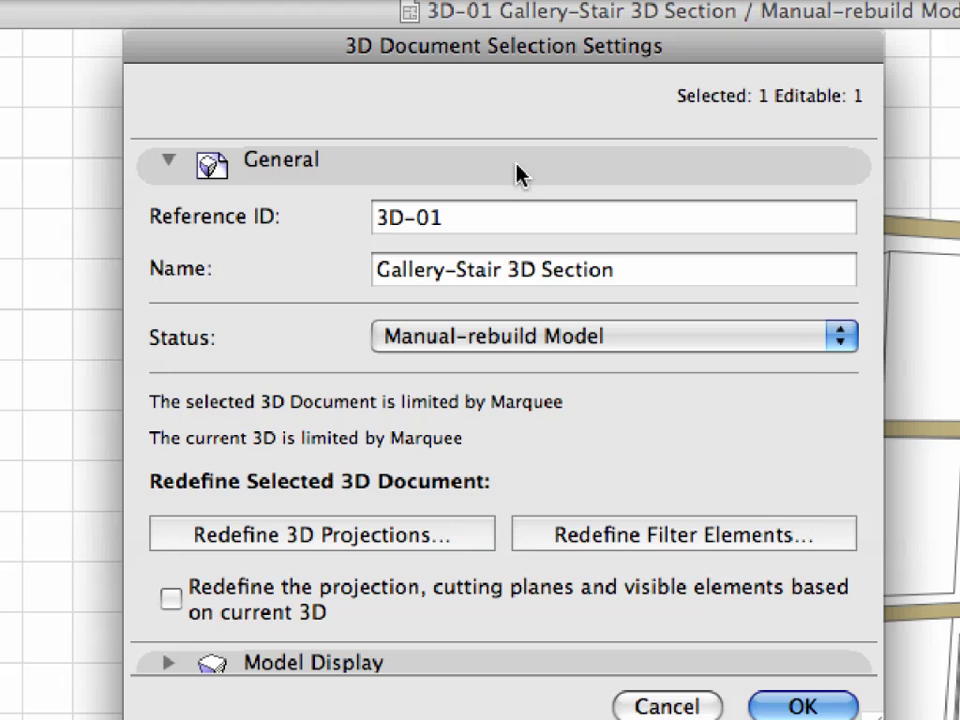
Review the Model Display cut and uncut element settings, then cancel the dialog
click(519, 175)
click(529, 199)
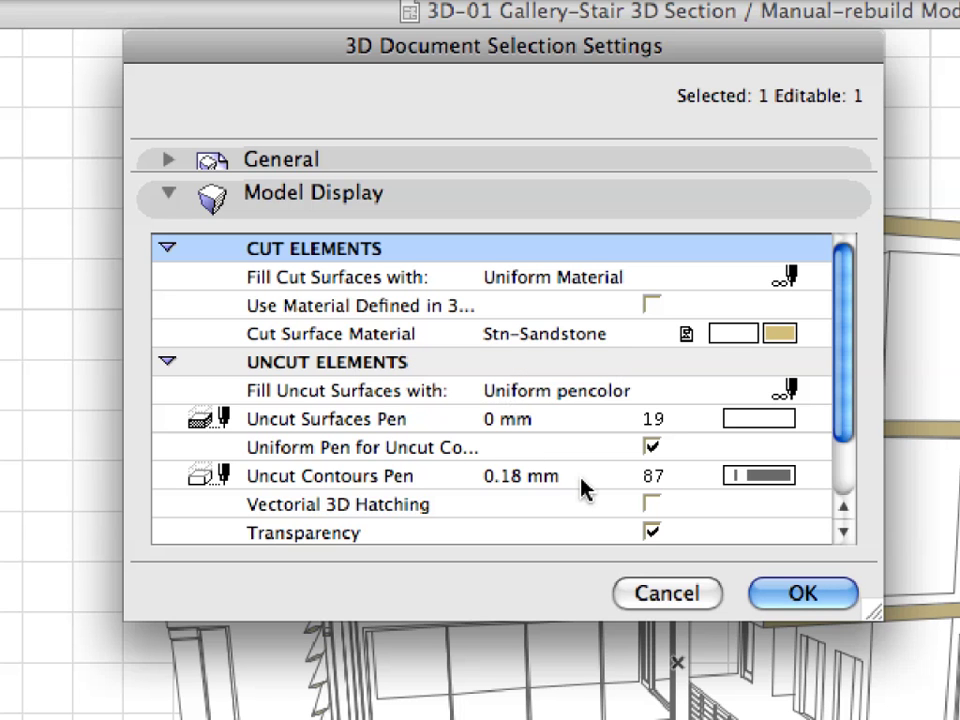
scroll(584, 488, down, 2)
scroll(584, 488, down, 1)
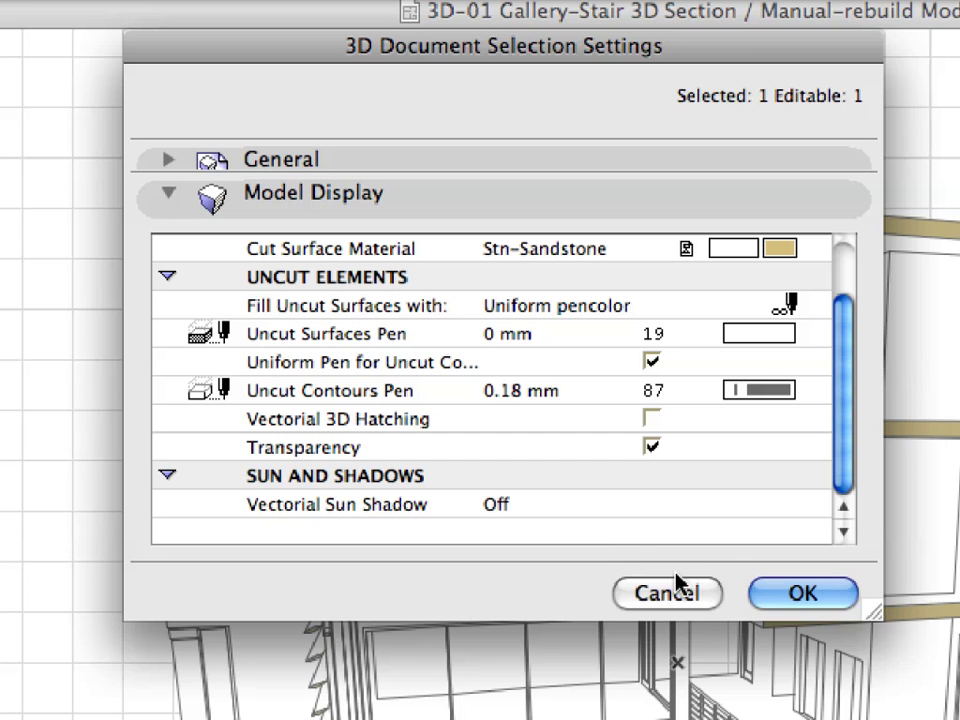
click(708, 596)
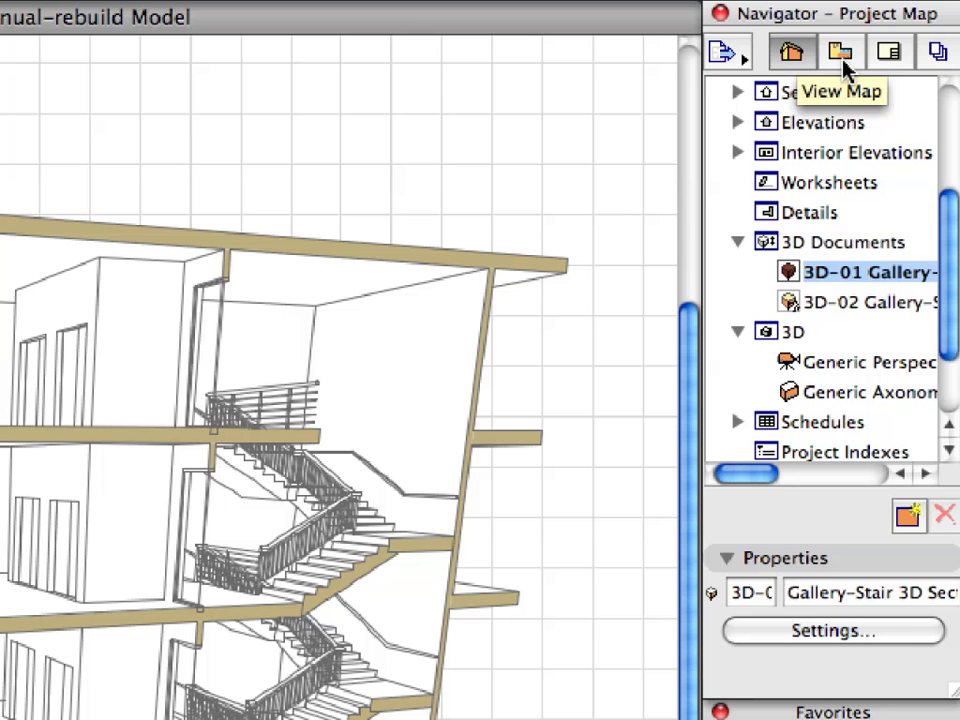
Return to the View Map and select the 8.3.2 Linear Dim-04 view
click(843, 62)
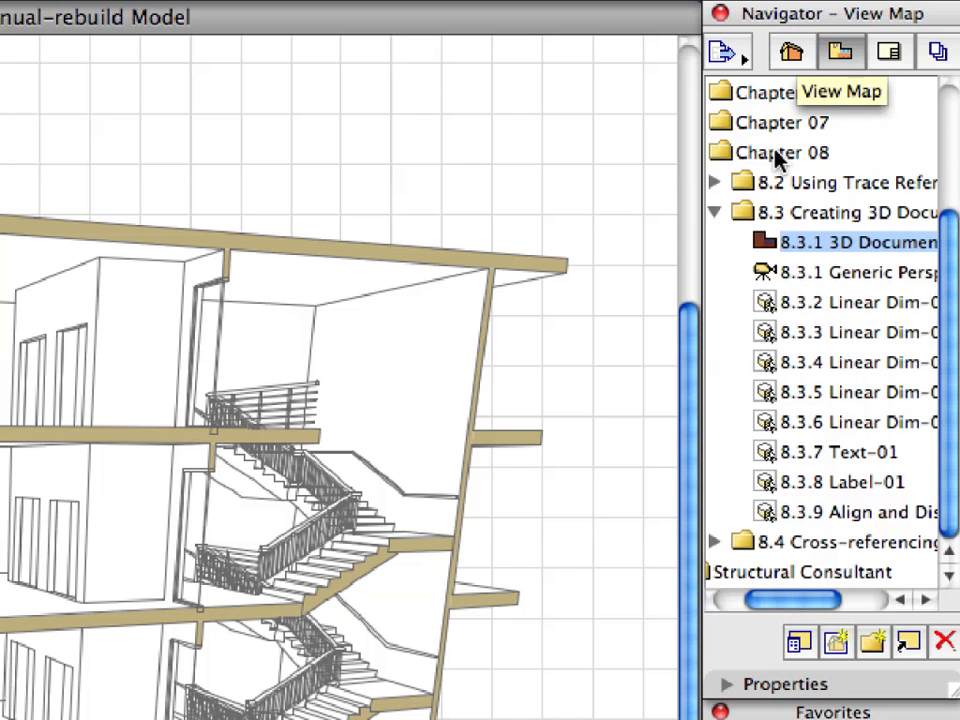
click(762, 305)
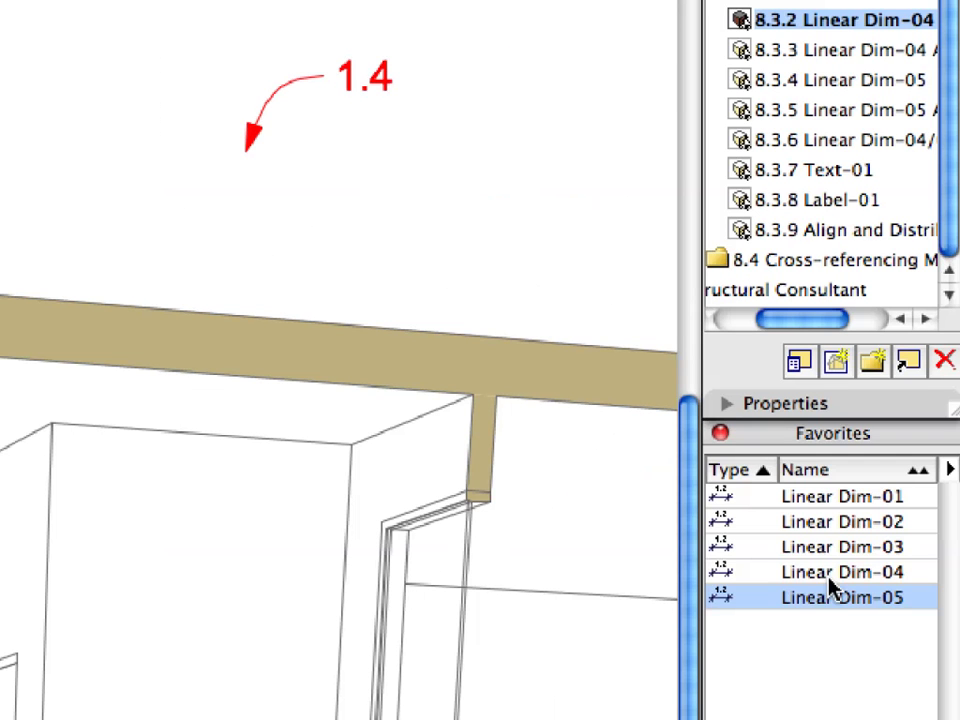
Load the Linear Dim-04 dimension favorite and set the Geometry construction method
click(829, 574)
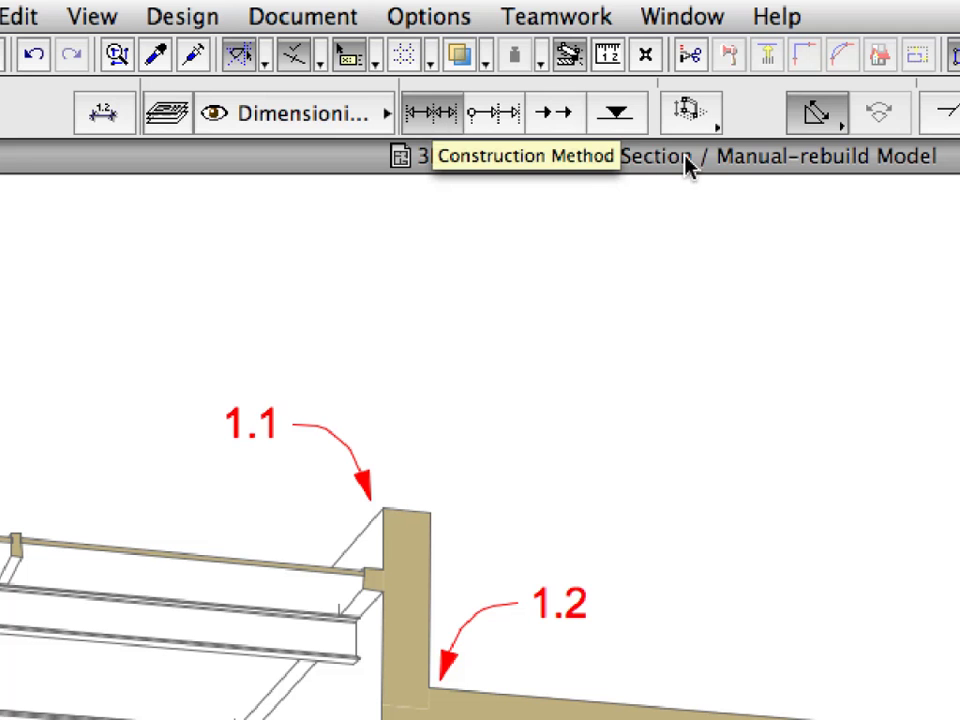
click(713, 135)
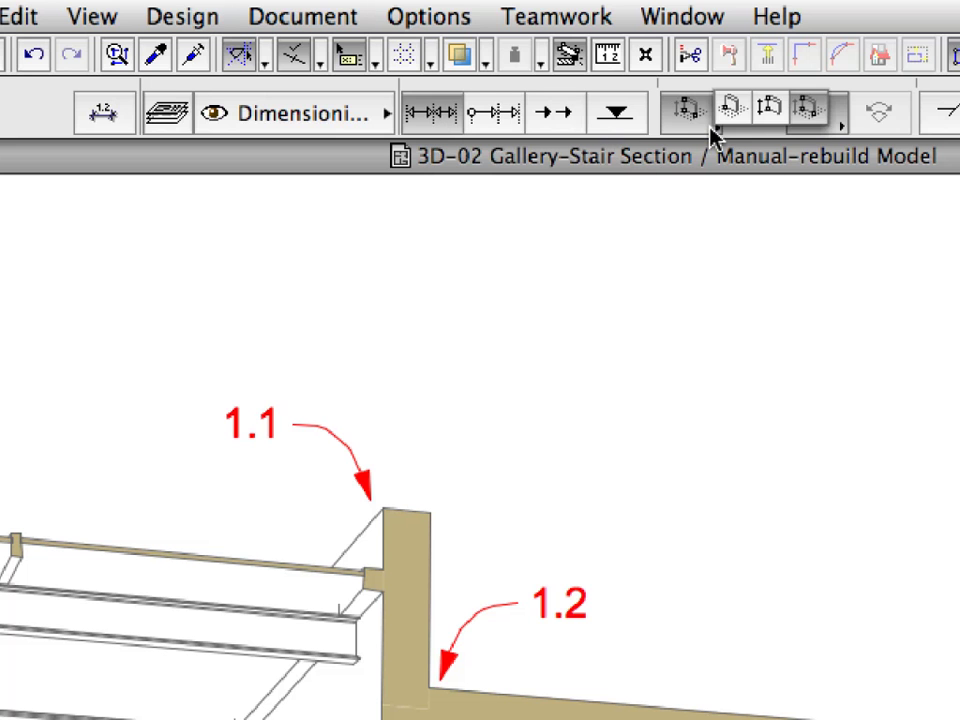
click(812, 130)
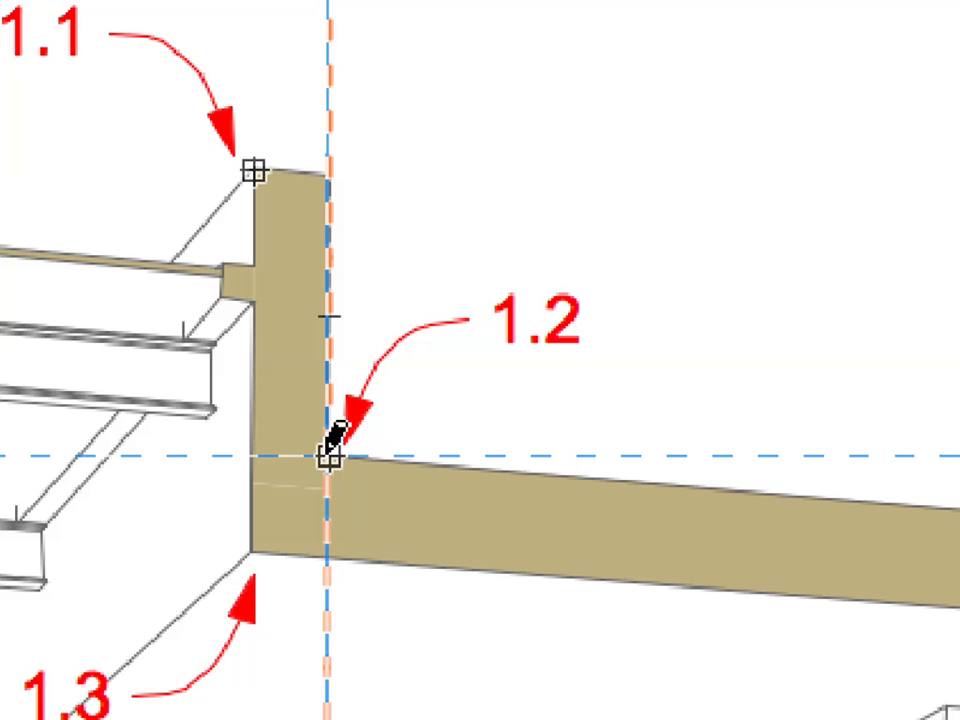
Add the 1.3 slab-edge corner as the third dimension point, ready to finish picking
click(253, 553)
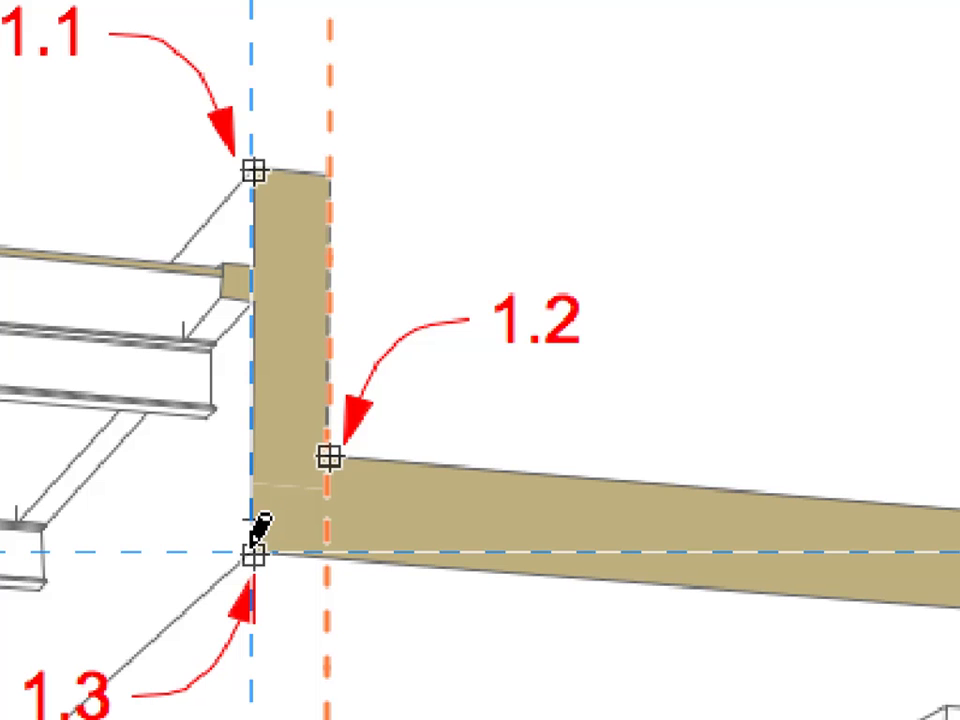
right_click(340, 222)
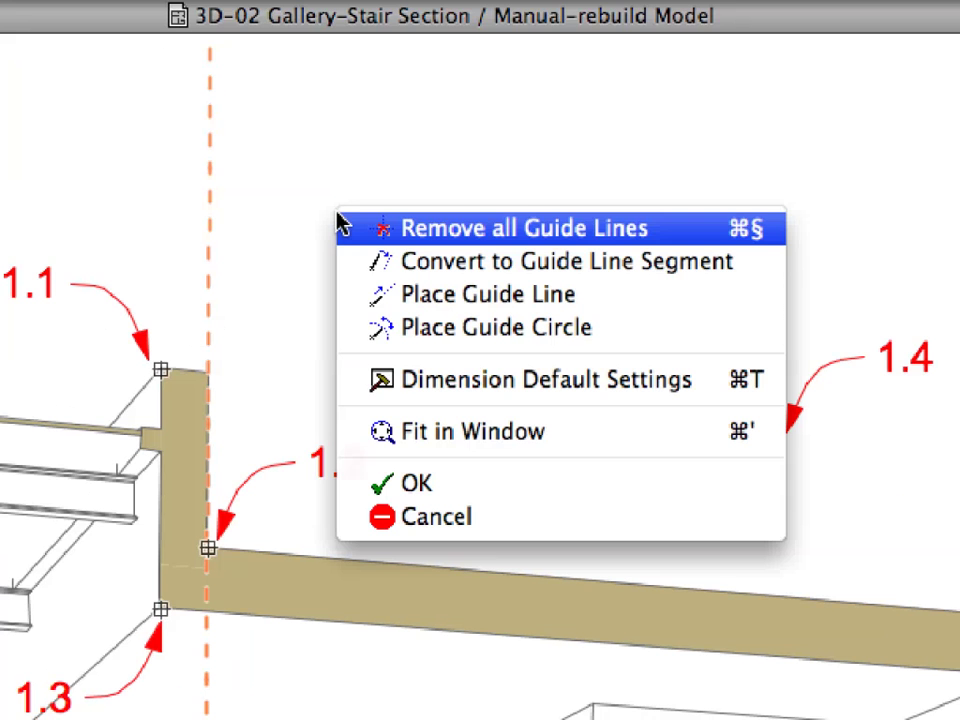
Confirm the three points and place the 80/30 vertical dimension line at point 1.4
click(462, 482)
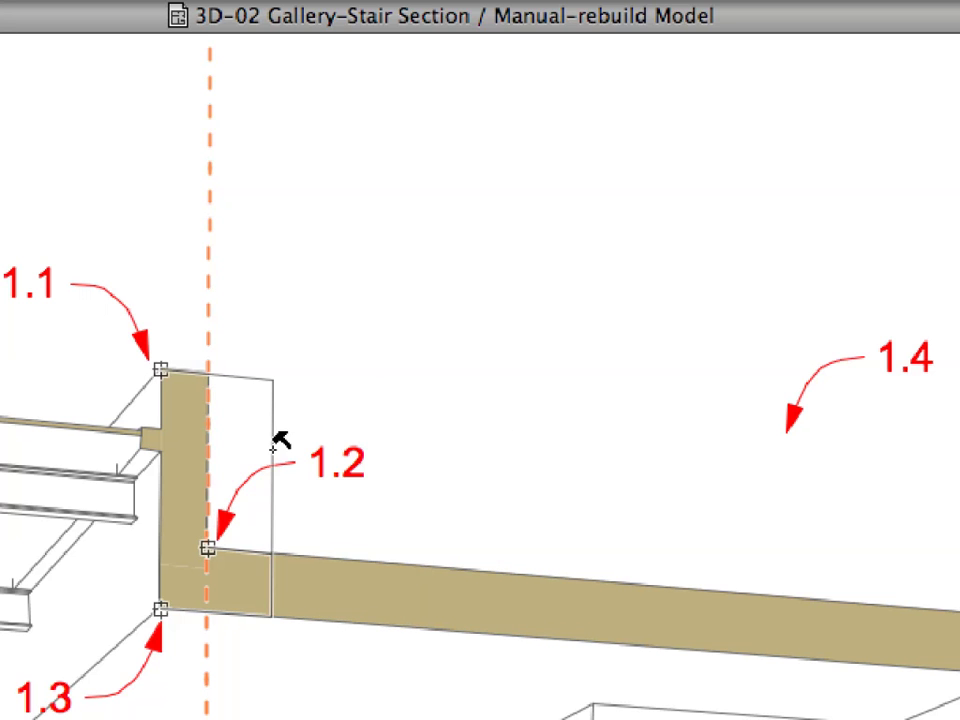
click(165, 588)
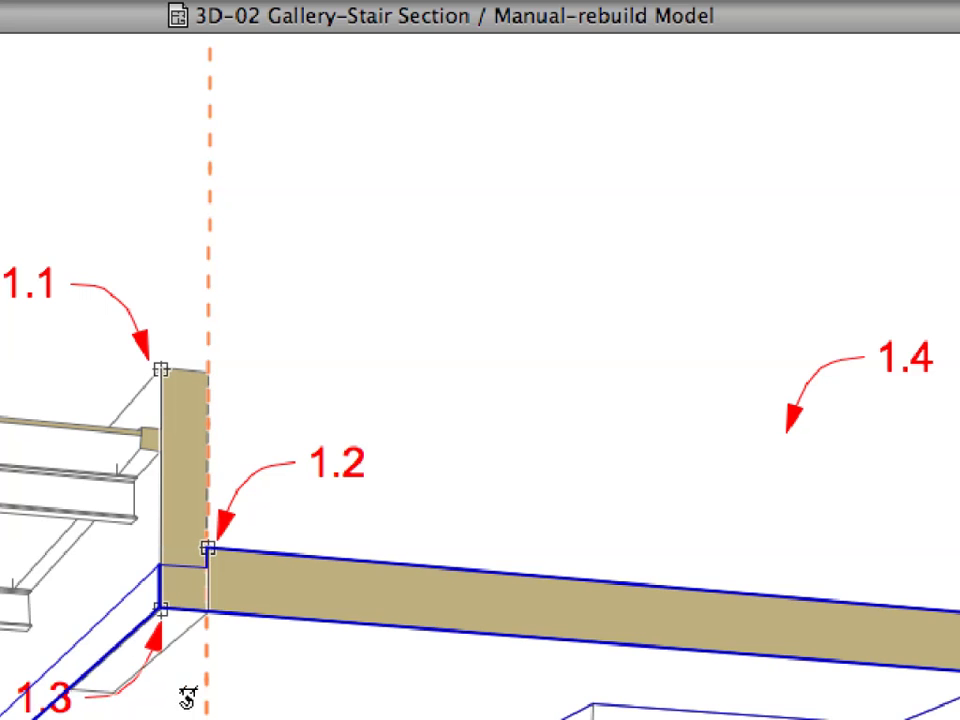
click(160, 572)
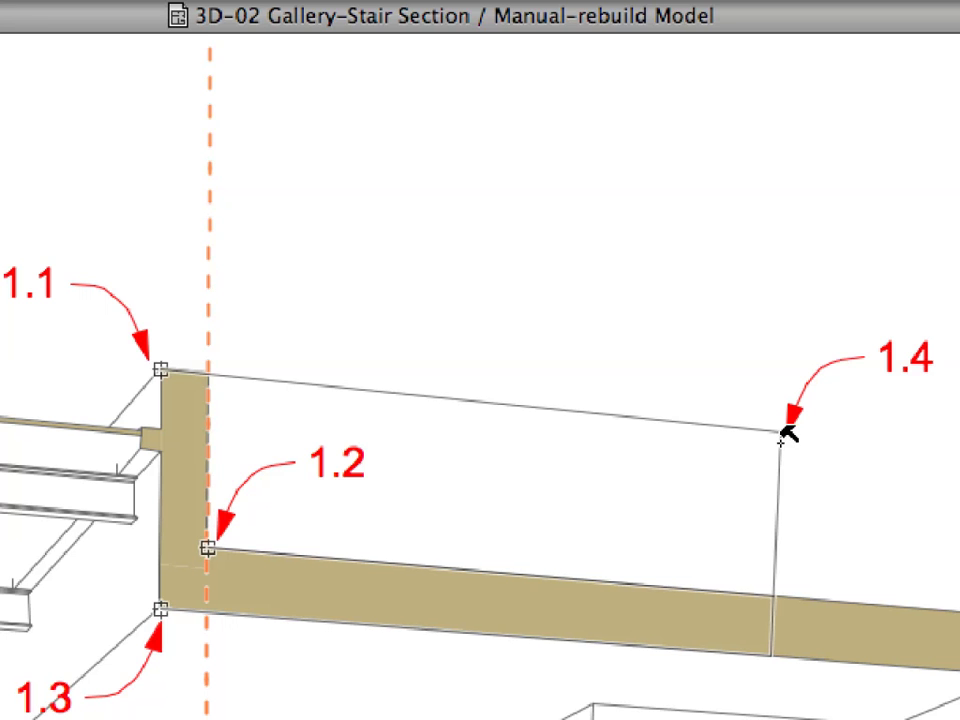
click(785, 432)
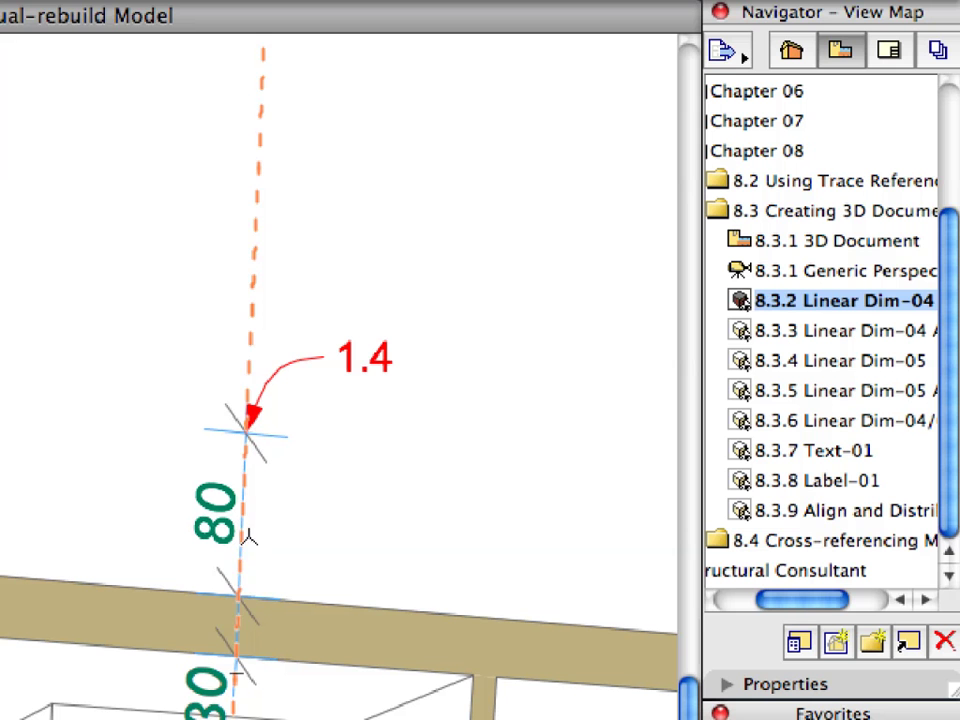
Open the 8.3.3 stair section view and select the 80/30 vertical dimension
click(778, 334)
double_click(778, 334)
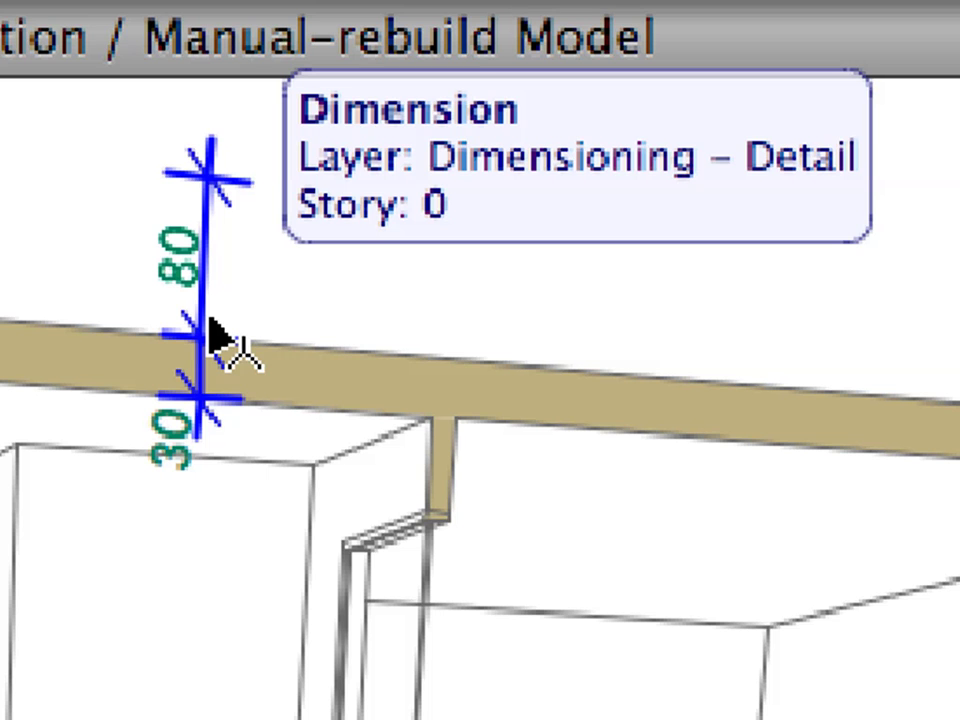
click(212, 330)
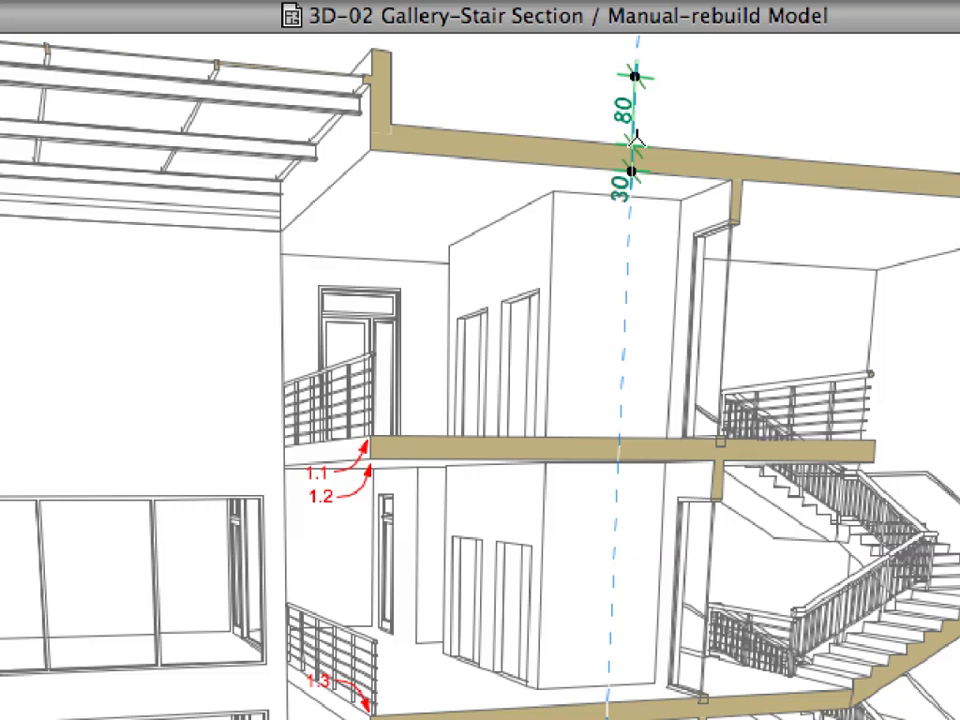
Extend the dimension chain down the floors with 3.30, 30 and base 80 segments
scroll(600, 242, up, 3)
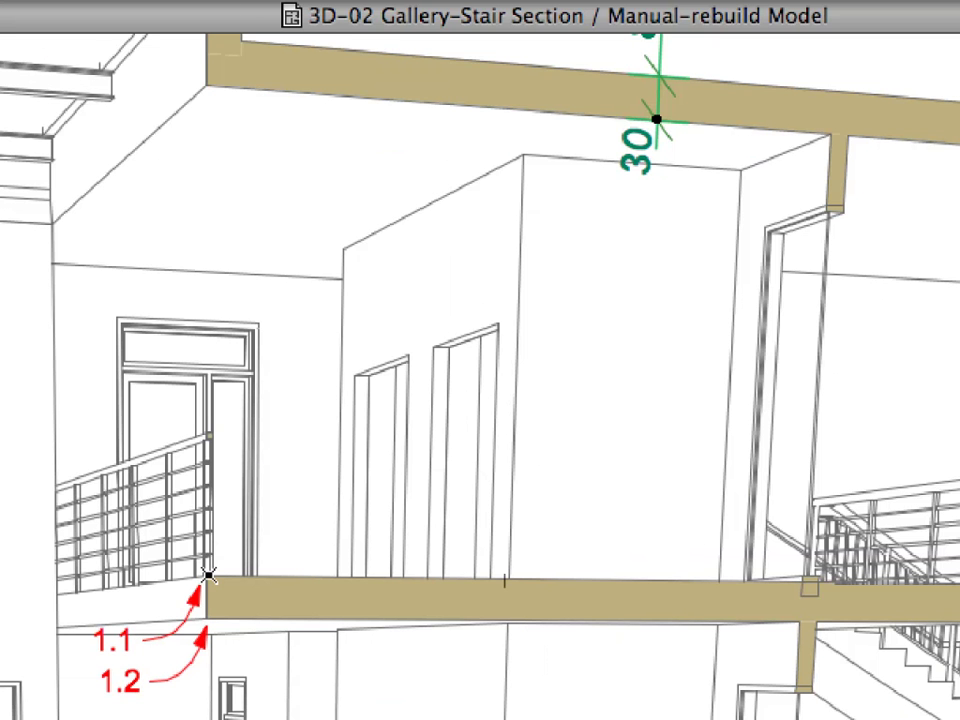
click(207, 575)
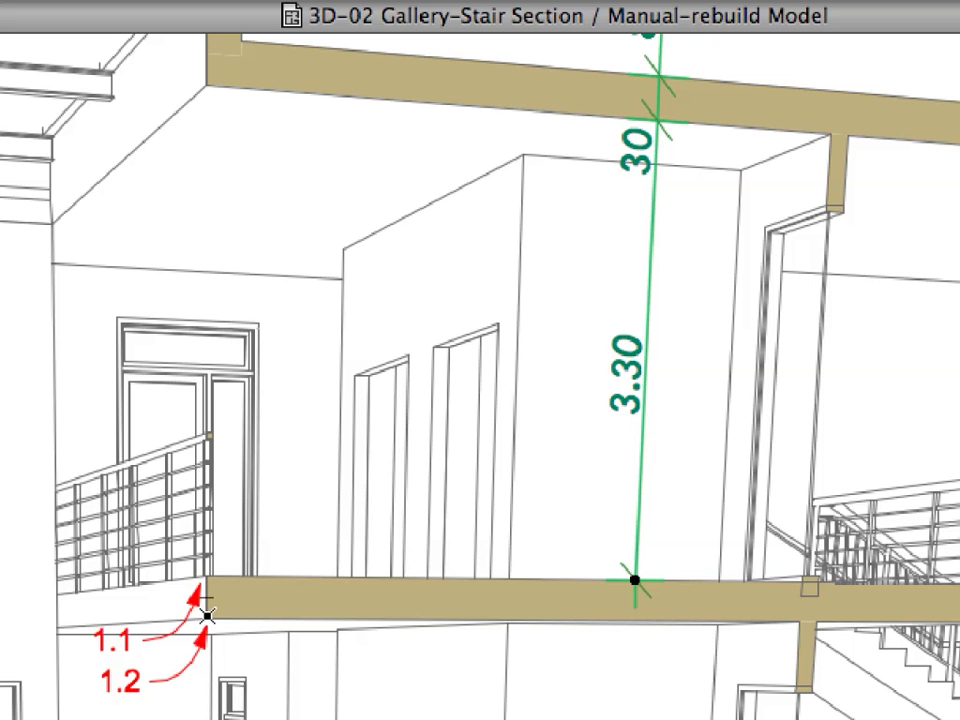
click(207, 616)
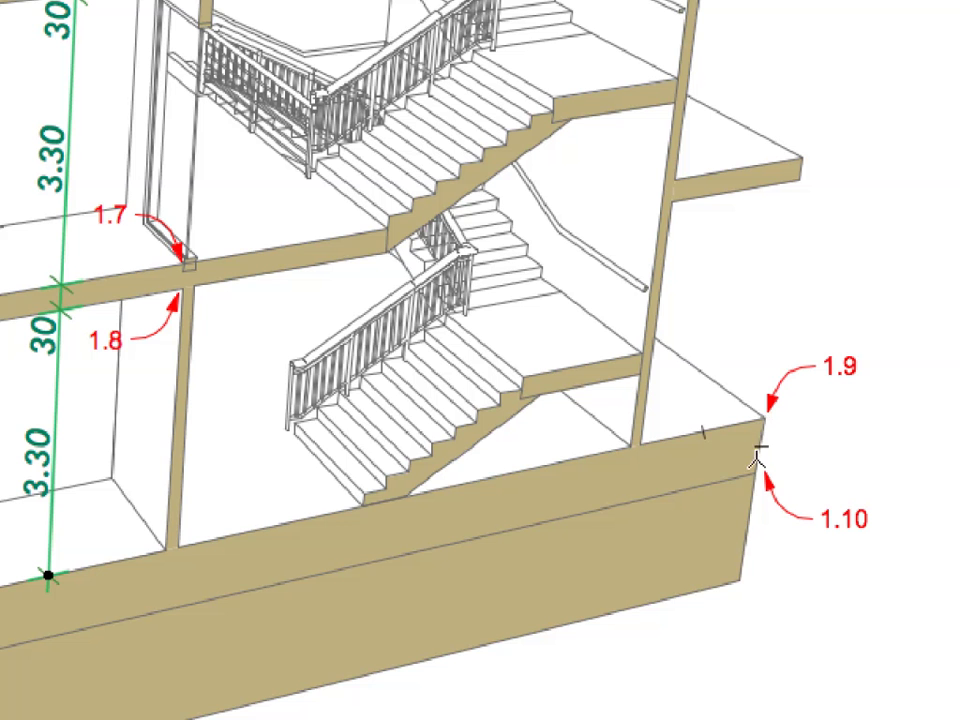
click(755, 466)
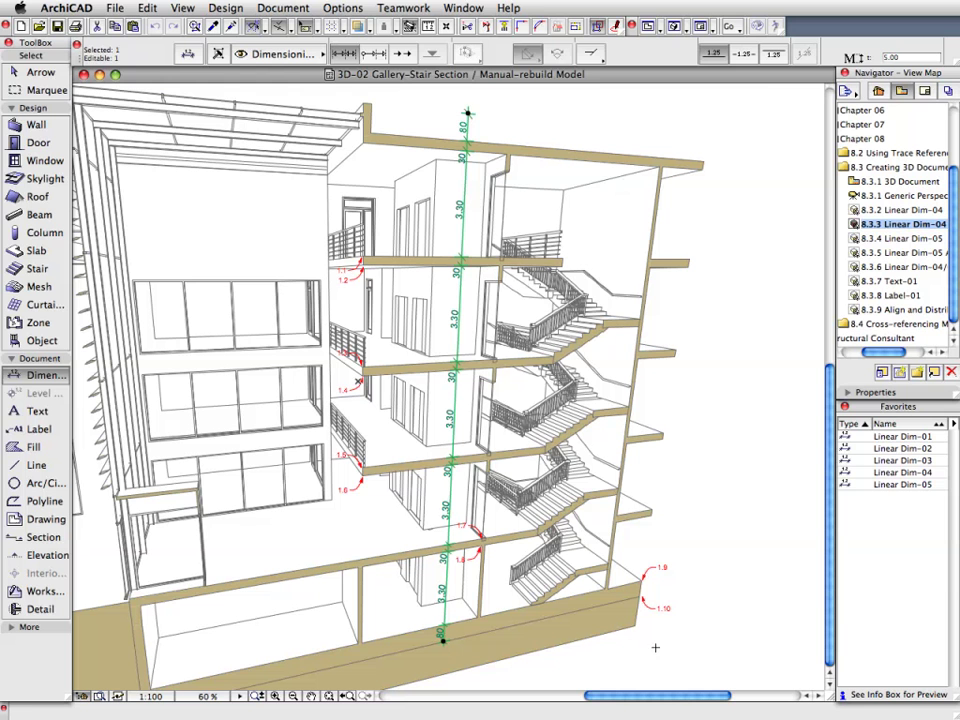
key(Escape)
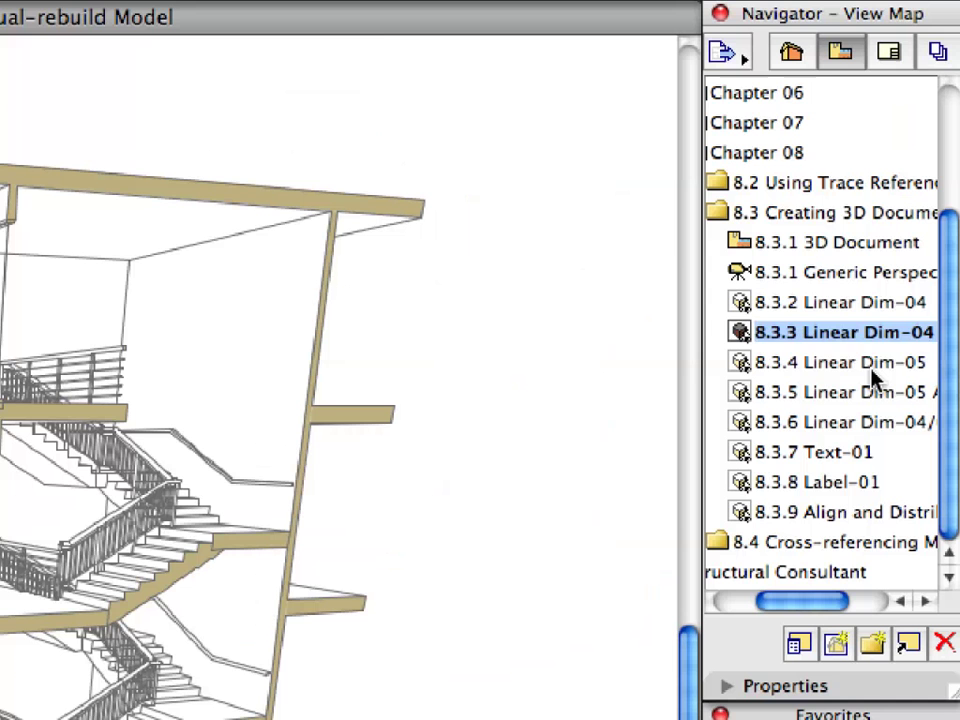
Open the 8.3.4 Linear Dim-05 view and apply the Linear Dim-05 dimension favorite
double_click(906, 239)
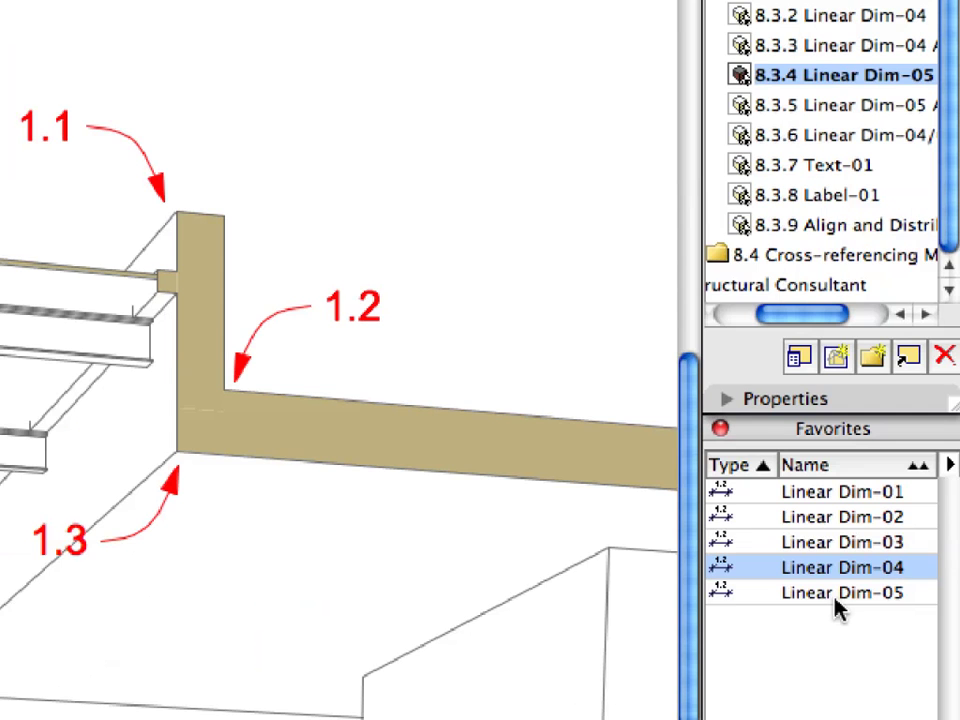
click(838, 593)
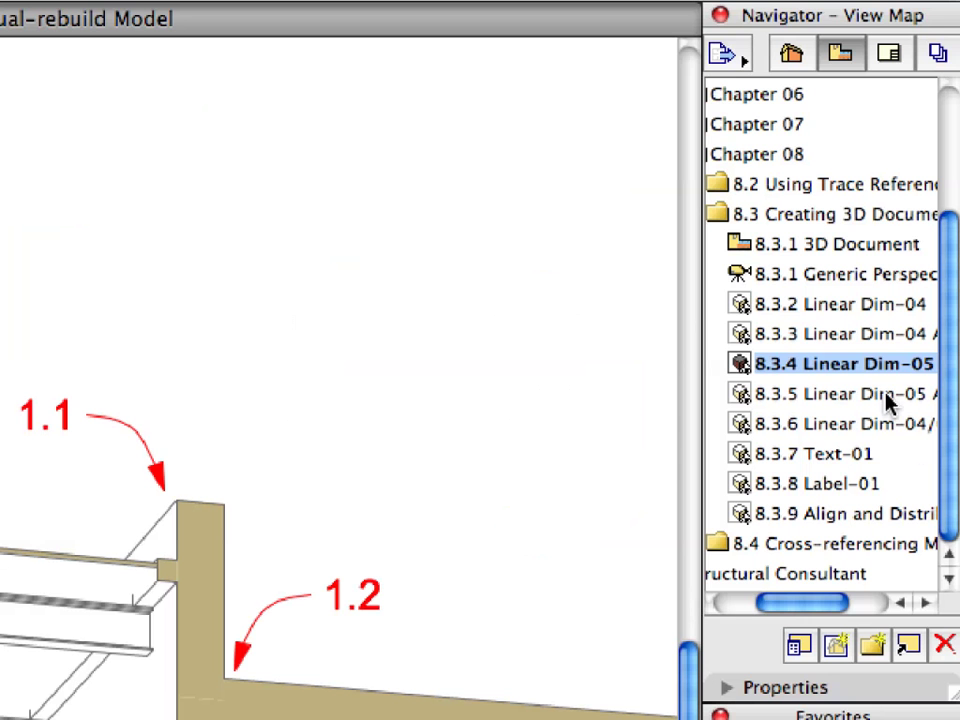
Open the 8.3.5 stair section and select the level markers from 15.20 to -4.40
click(810, 396)
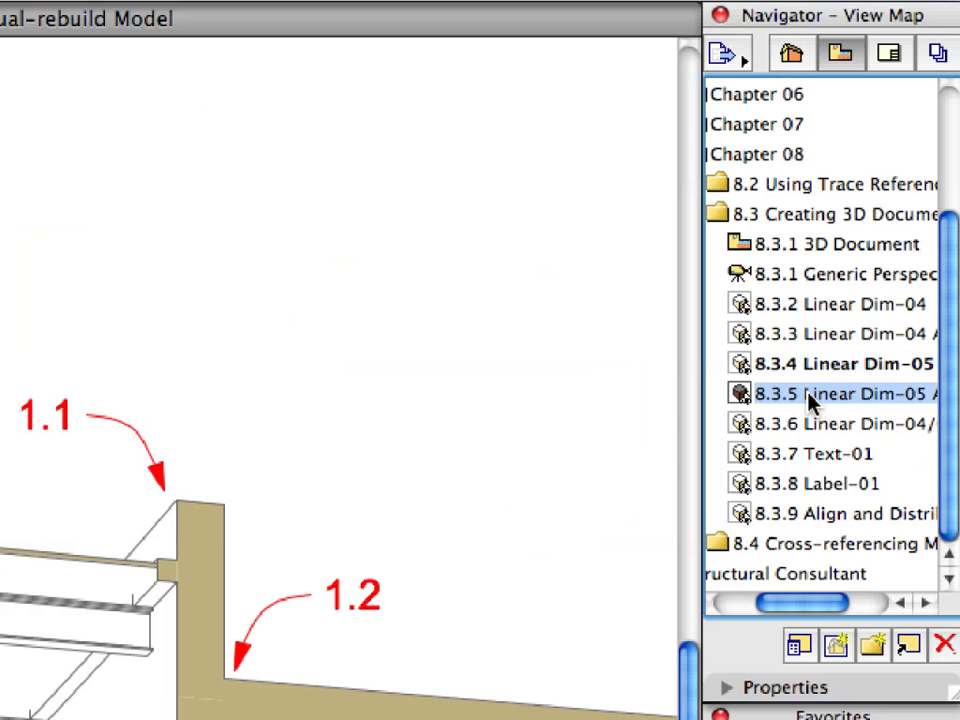
double_click(742, 396)
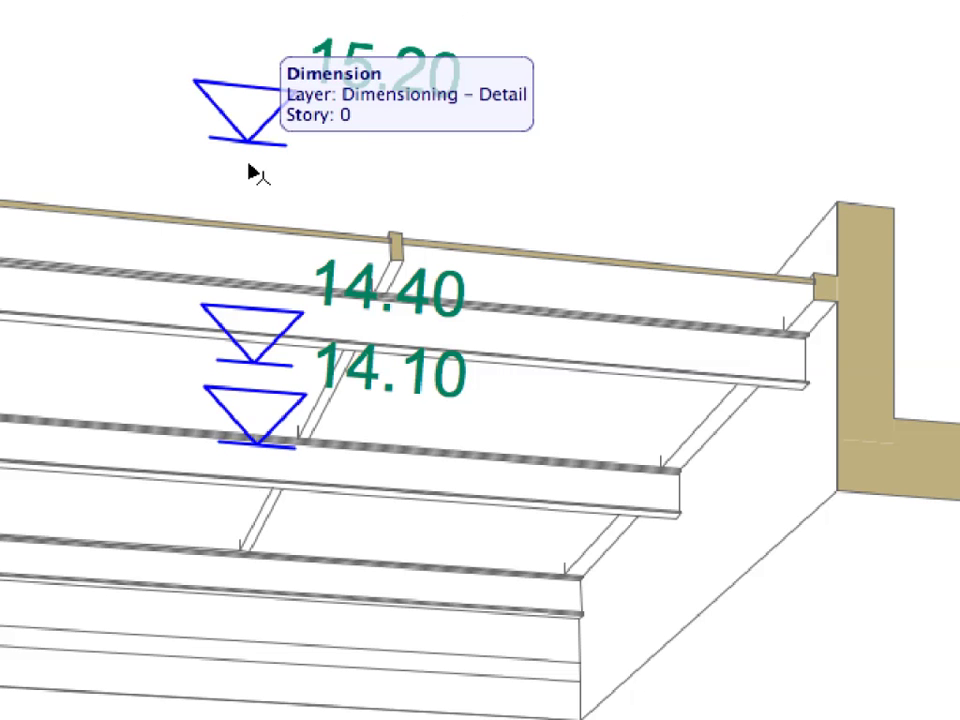
click(250, 168)
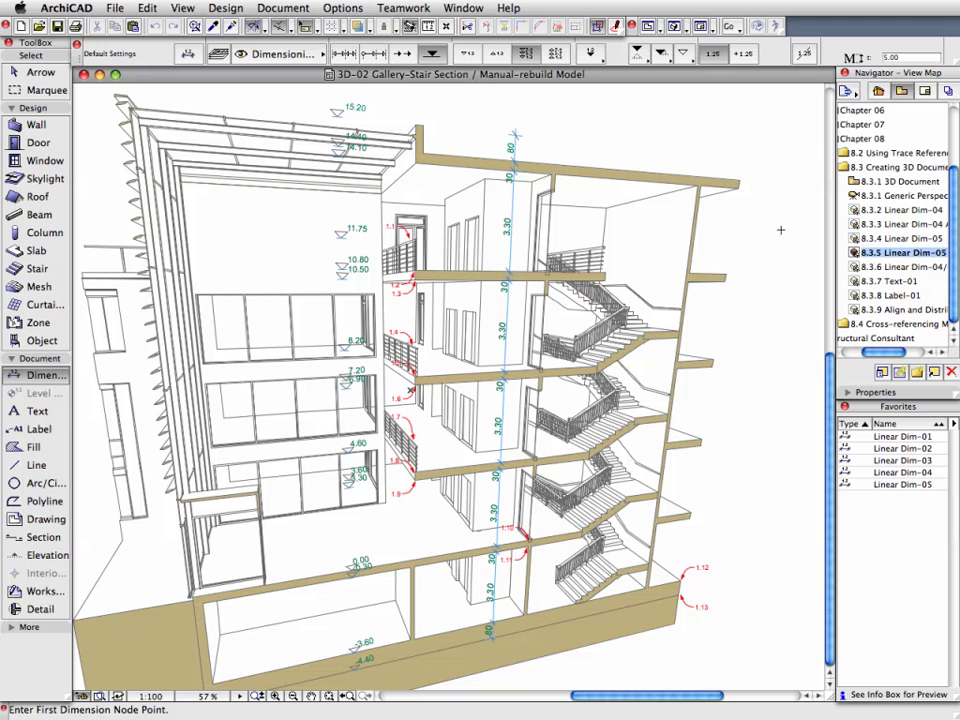
Open the 8.3.6 view and load the Linear Dim-04 dimension favorite
double_click(910, 268)
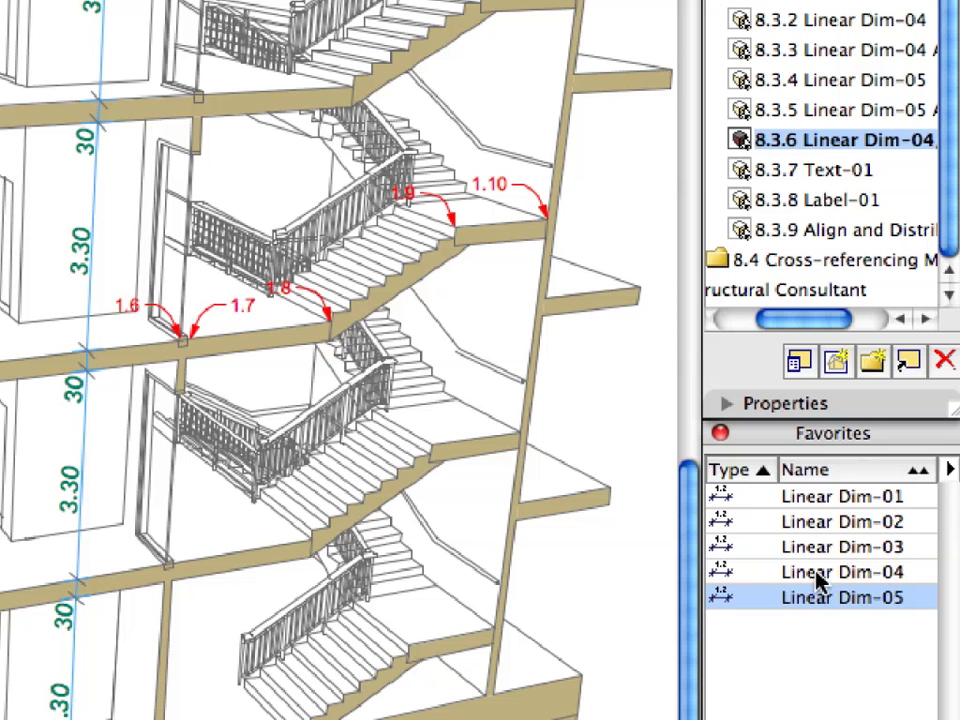
click(818, 578)
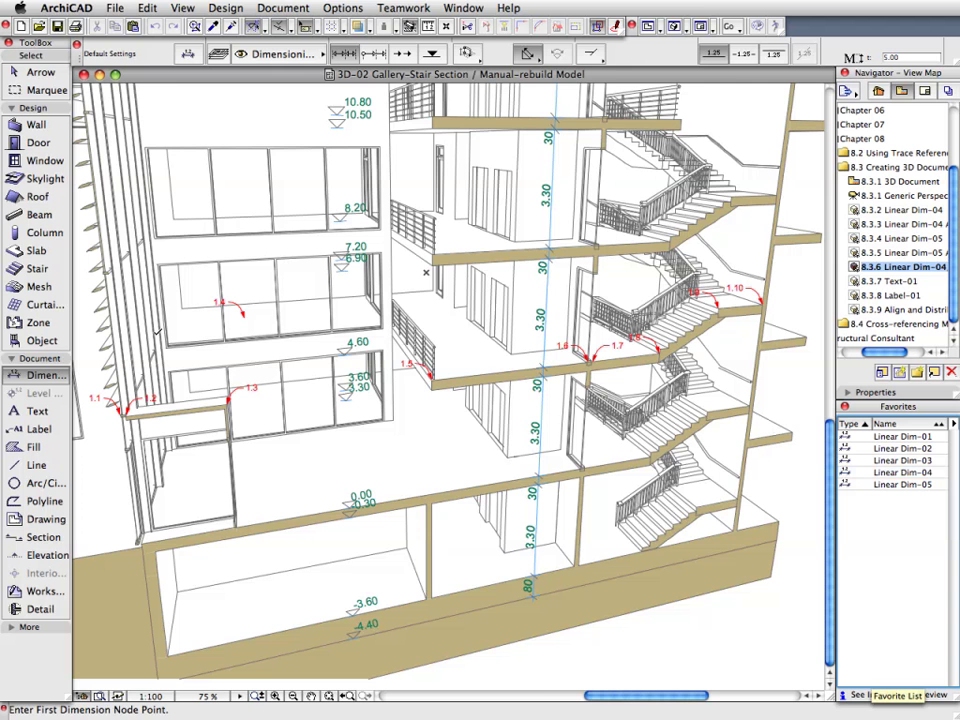
scroll(78, 387, up, 5)
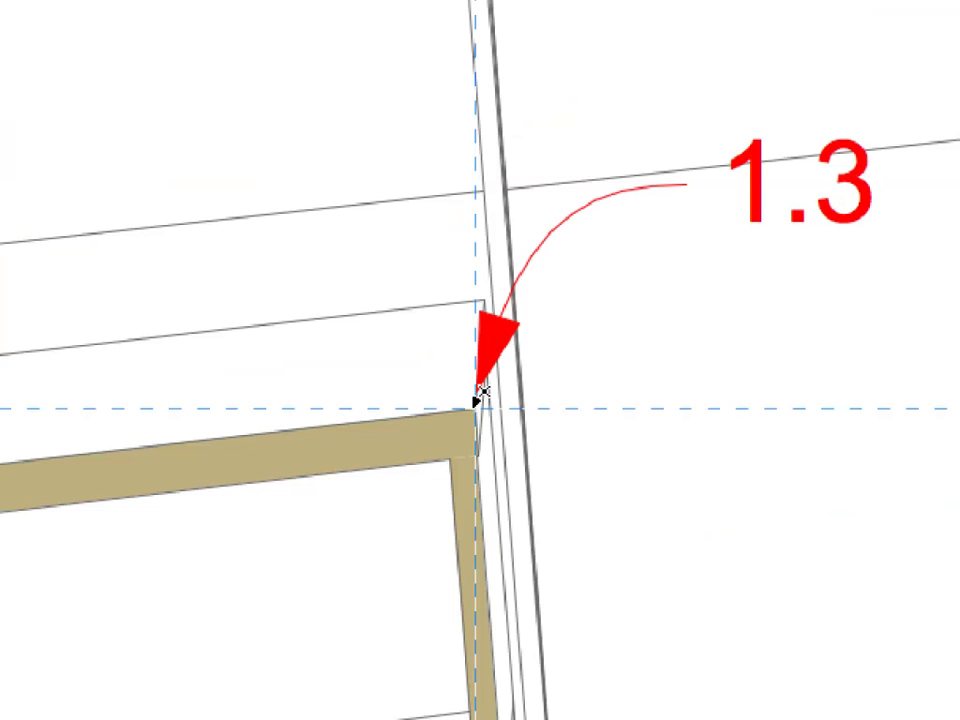
Set the 1.3 corner as the final point and confirm the 1.1–1.3 node input
click(478, 398)
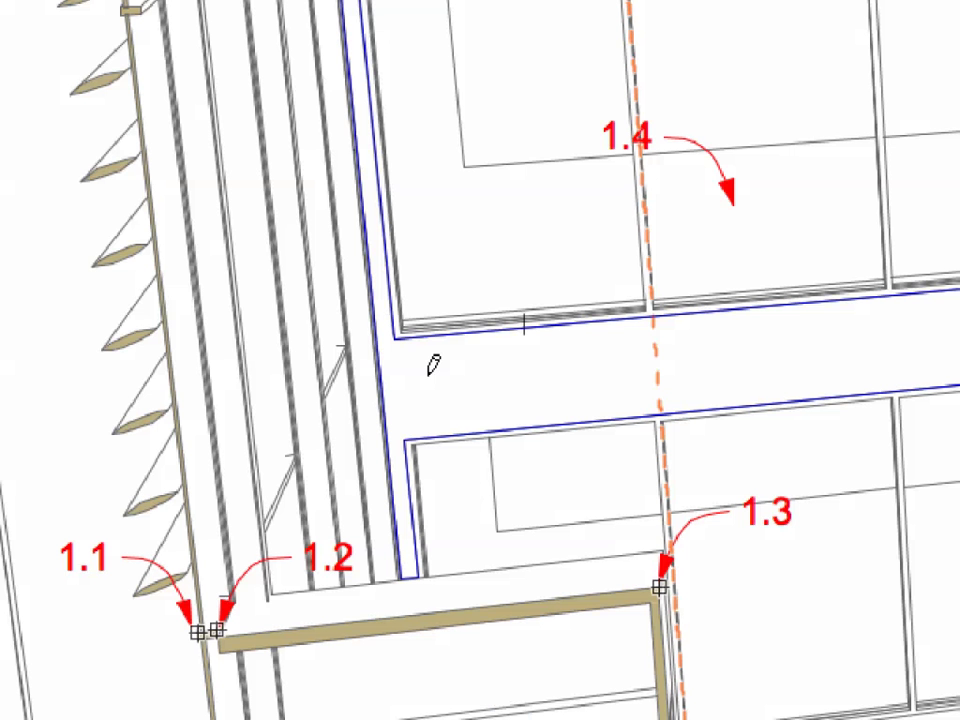
right_click(432, 368)
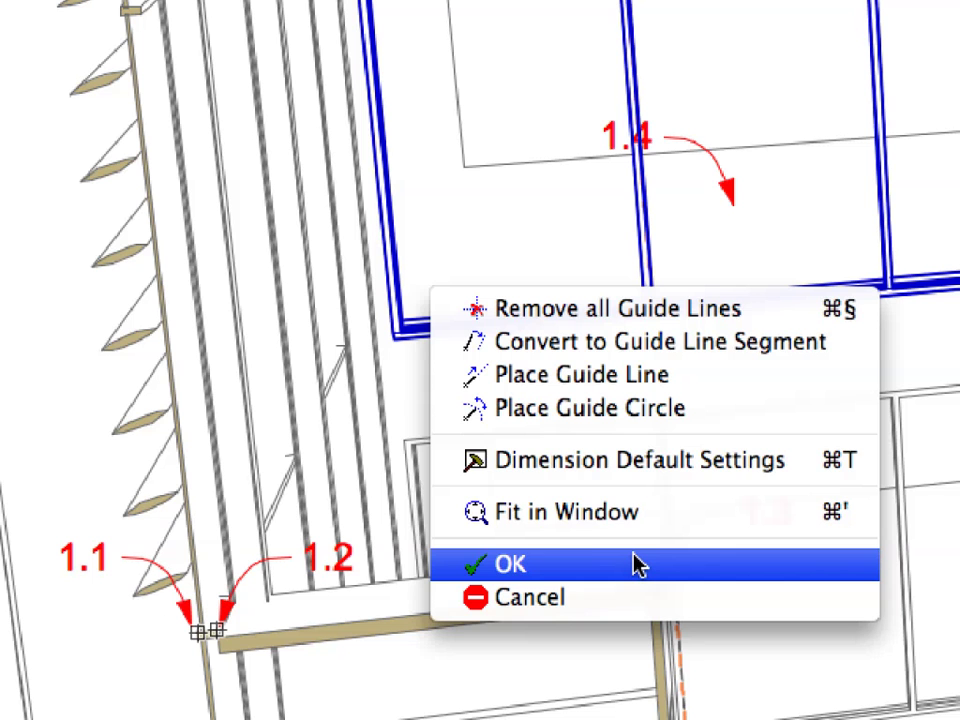
click(637, 565)
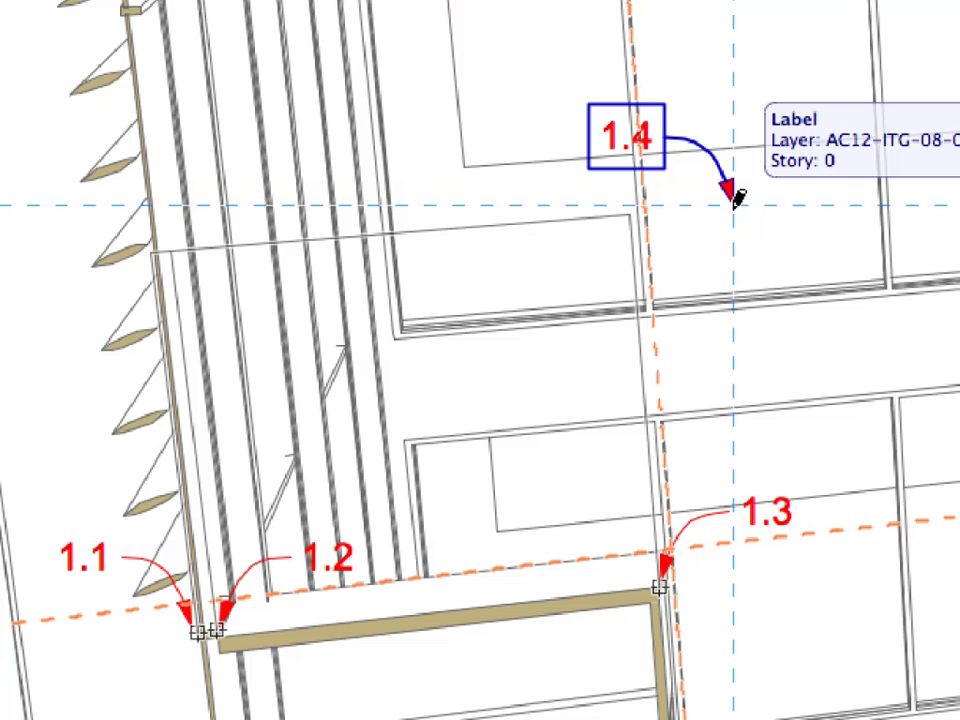
Place the 10 / 2.37 dimension line at the 1.4 arrow
click(735, 198)
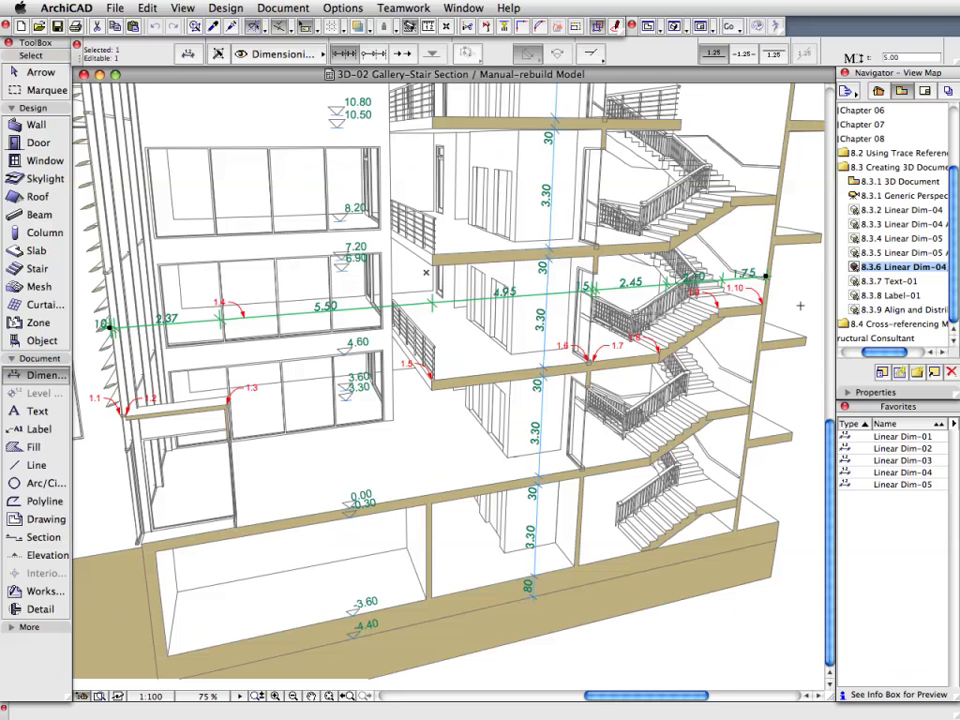
Open the 8.3.7 Text-01 view and place the text 'Entrance' at the 1.1 arrow
key(Escape)
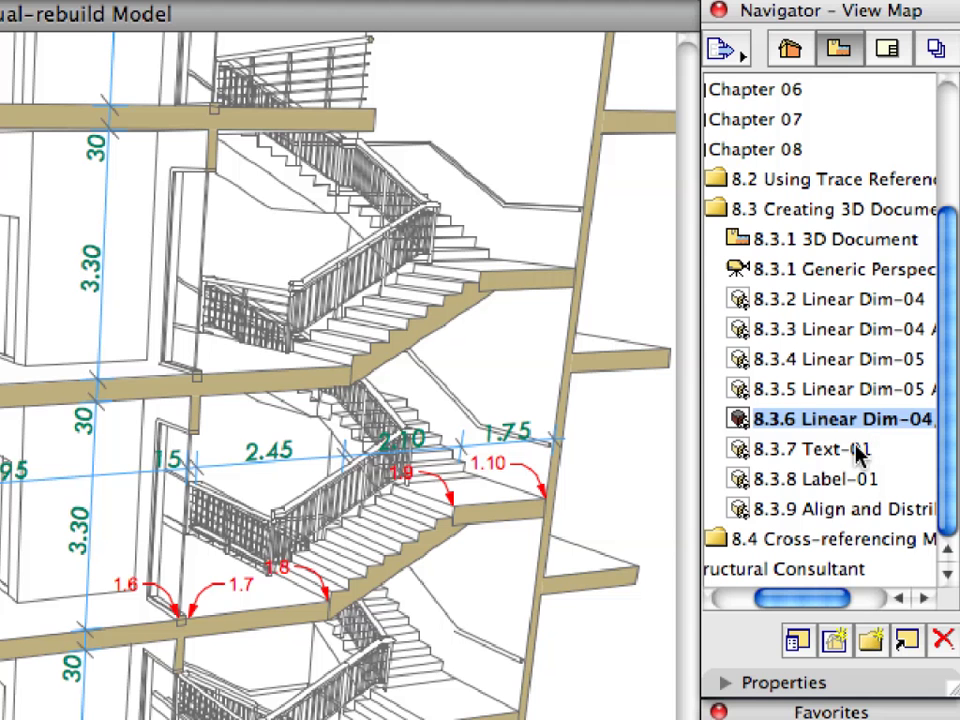
double_click(906, 282)
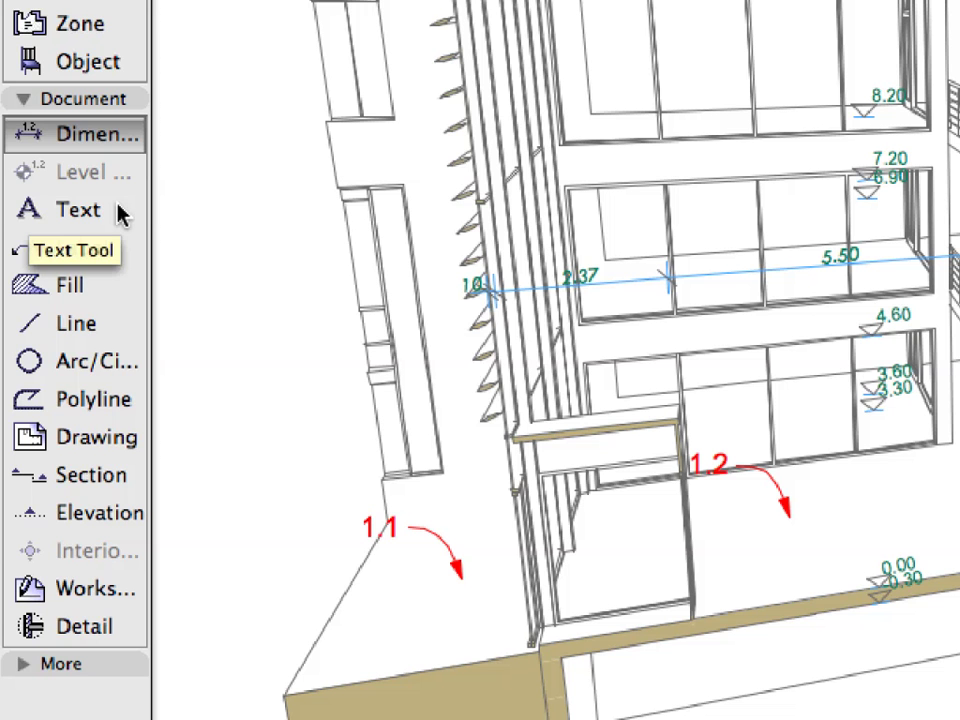
click(120, 214)
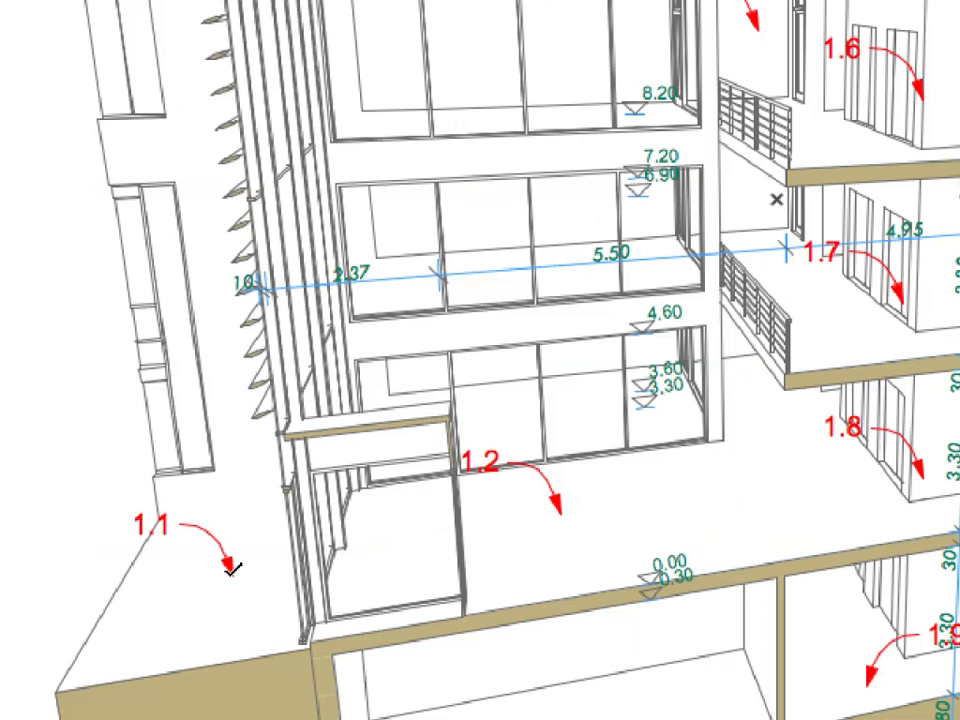
click(232, 567)
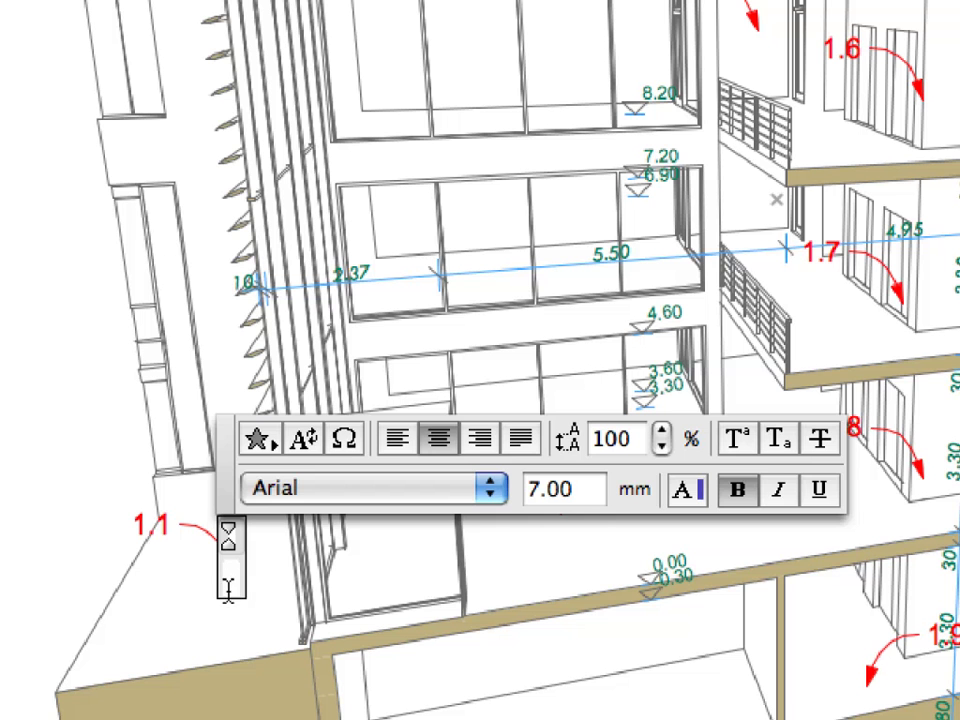
text(Entrance)
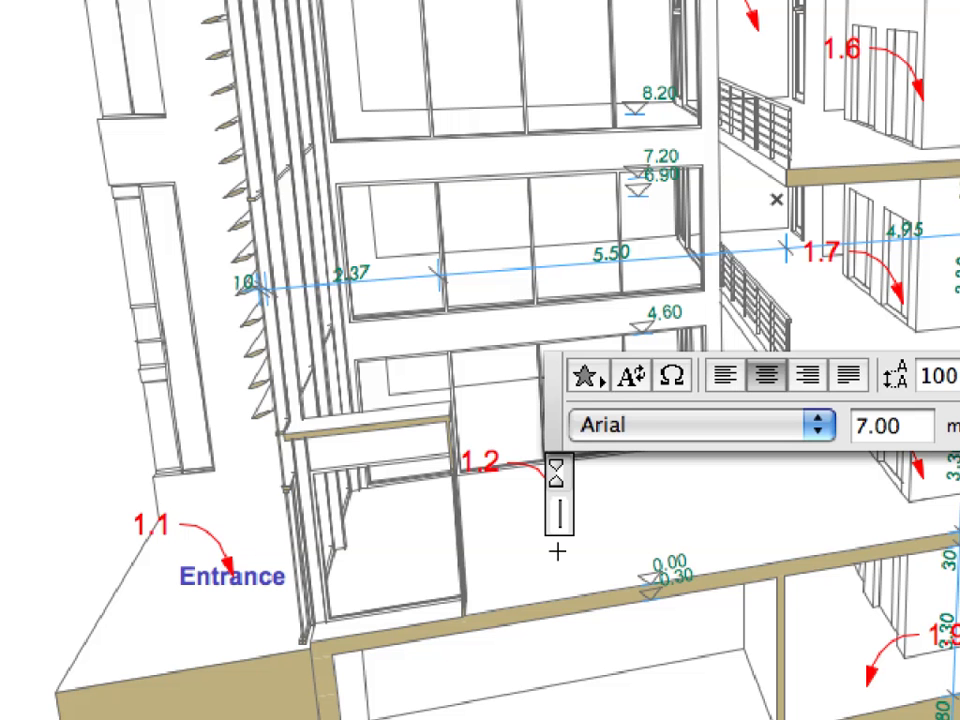
Label the arrows Vestibule, Ground to Third Floor, Gallery, Flat Roof, Basement and Staircase
text(Vestibule)
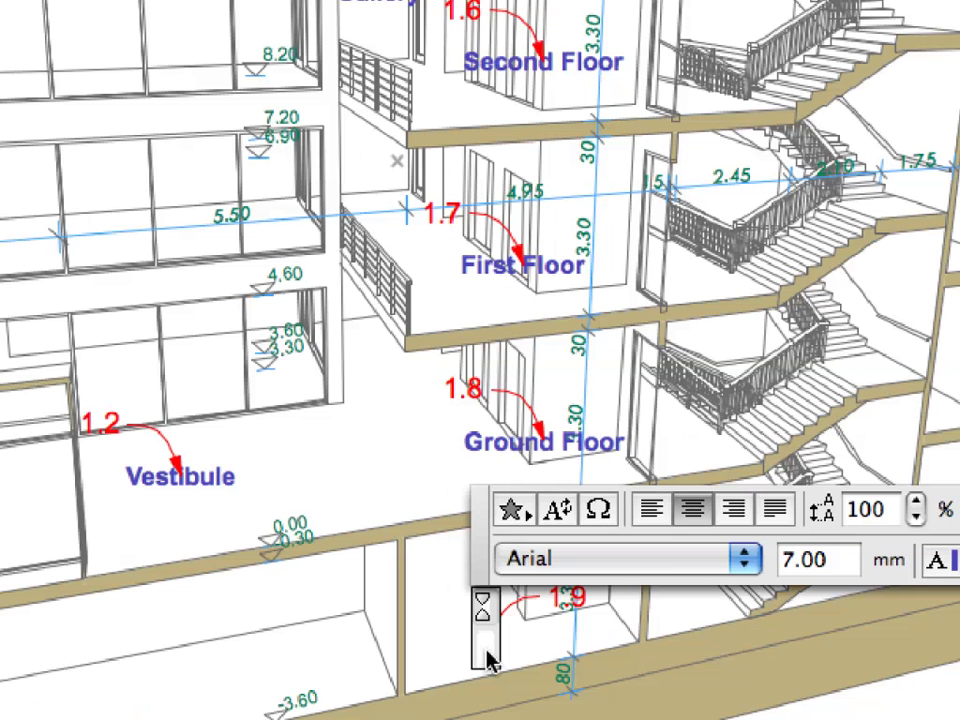
text(Basement)
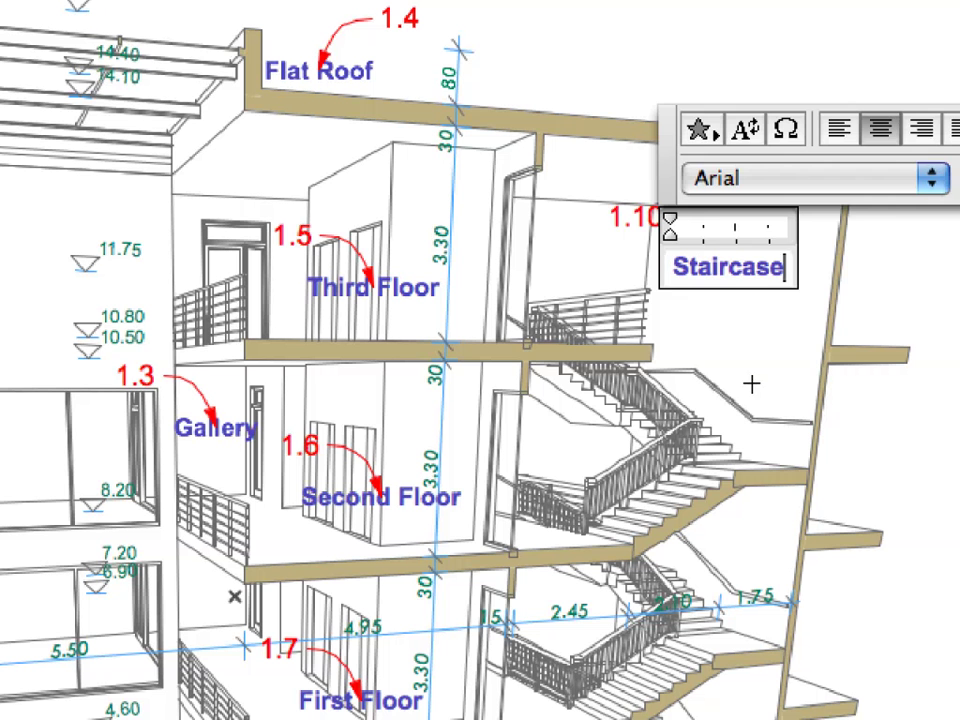
click(765, 364)
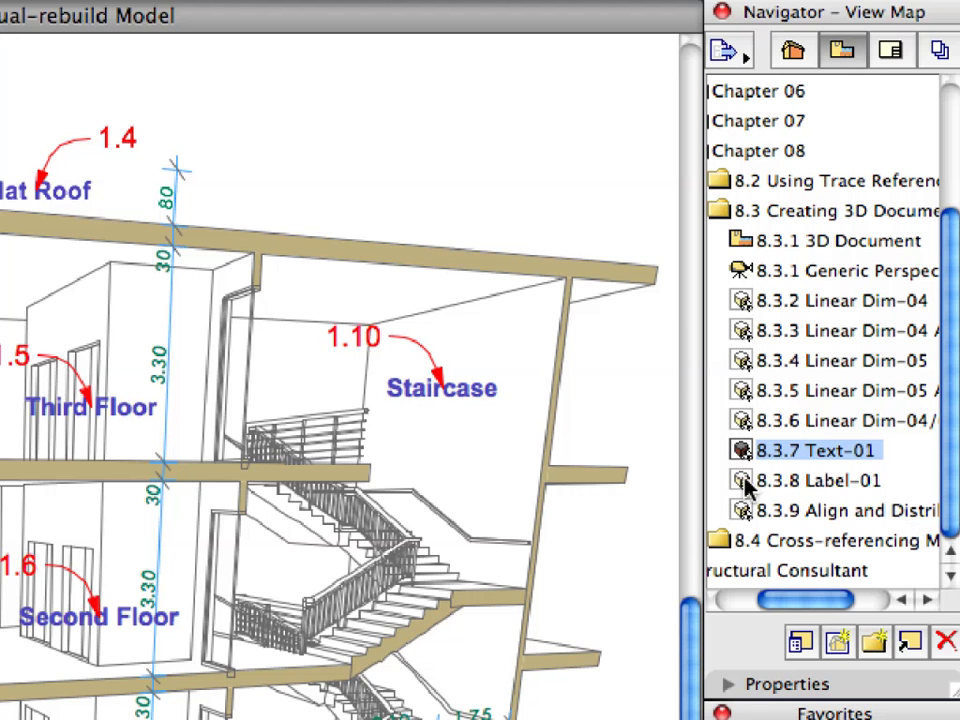
Open the 8.3.8 Label-01 view with the Label tool active
click(856, 296)
double_click(746, 486)
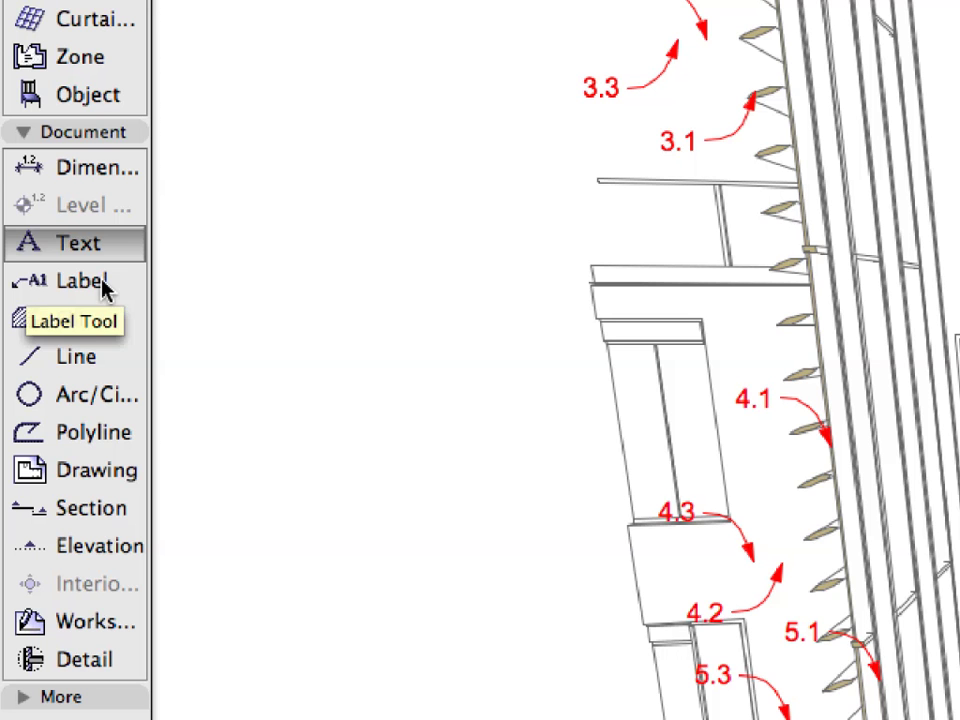
click(104, 288)
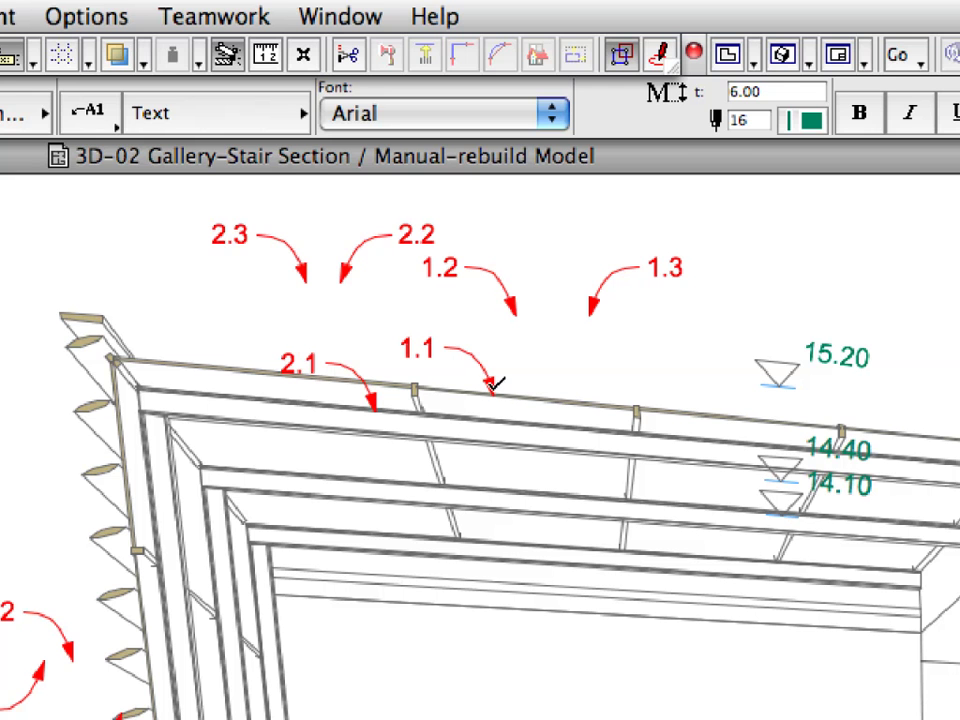
Draw the label leader from the beam at 1.1, bending at 1.2, ending at 1.3
click(493, 384)
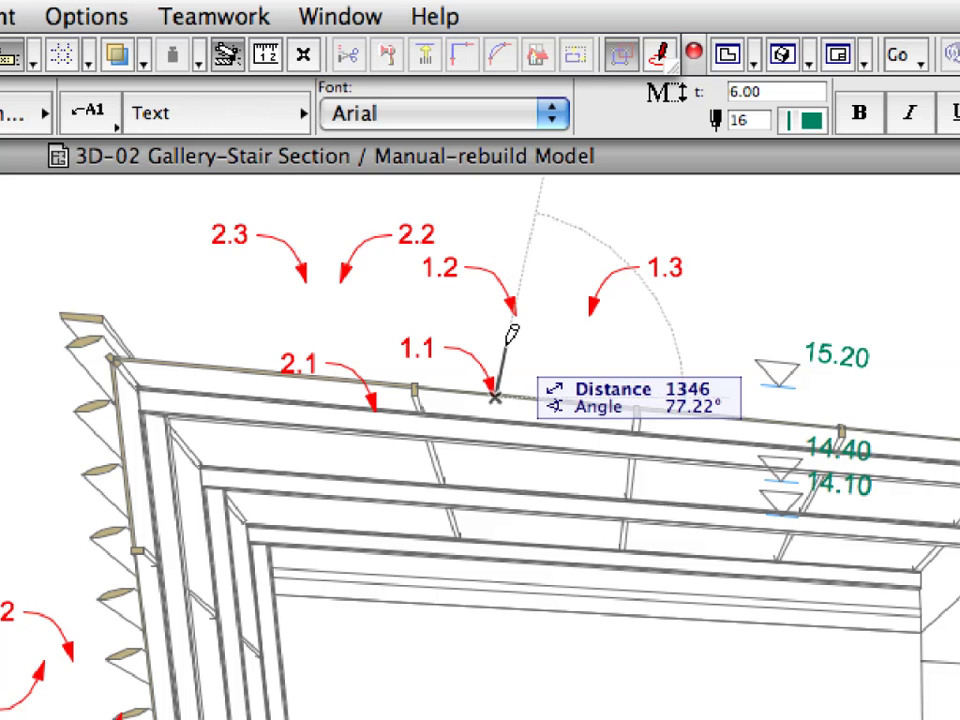
click(514, 315)
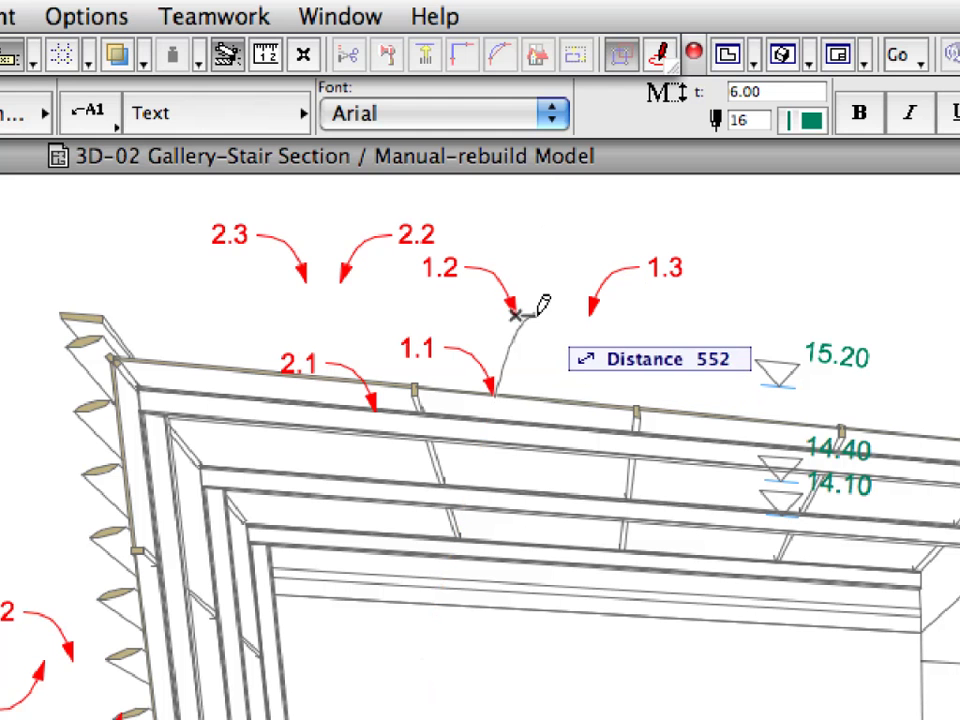
click(590, 308)
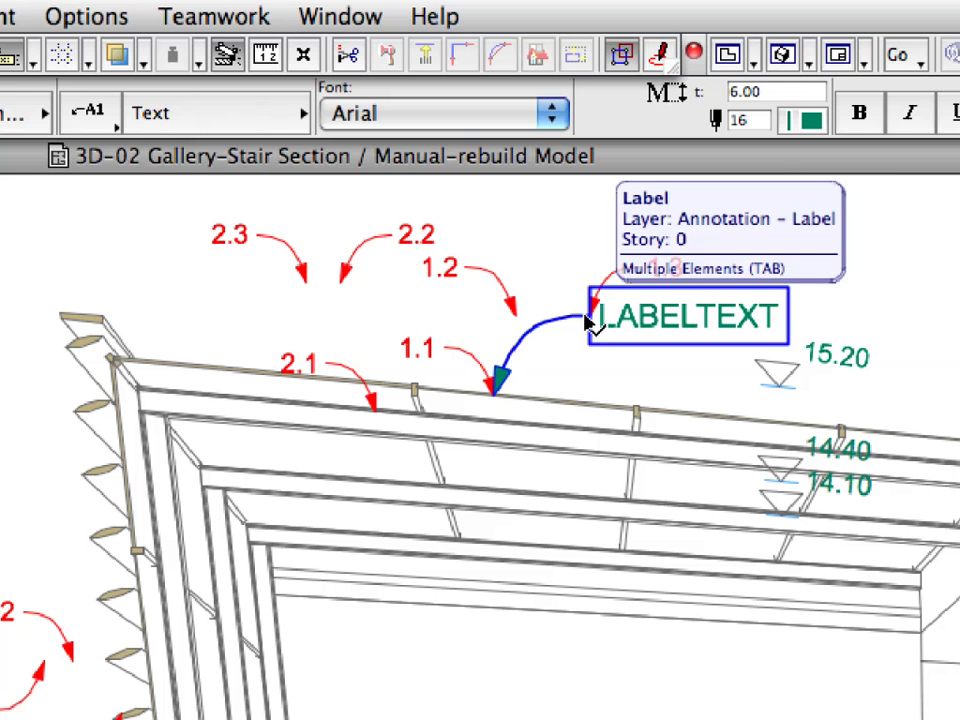
Replace the LABELTEXT placeholder on the callout 1.3 label with 'Flat Glazing'
click(590, 320)
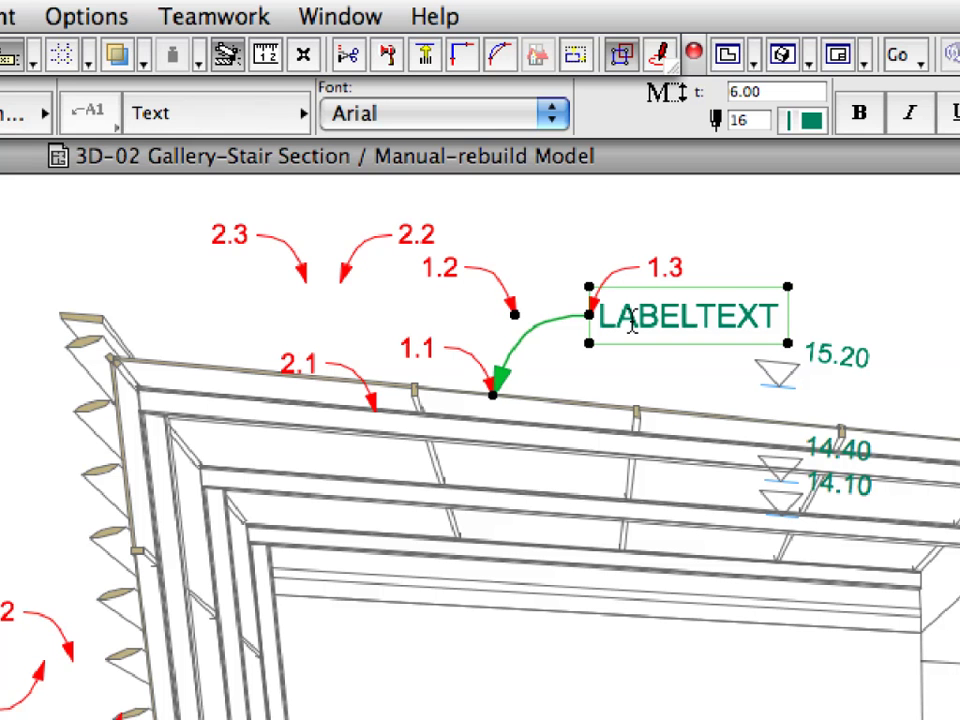
double_click(632, 320)
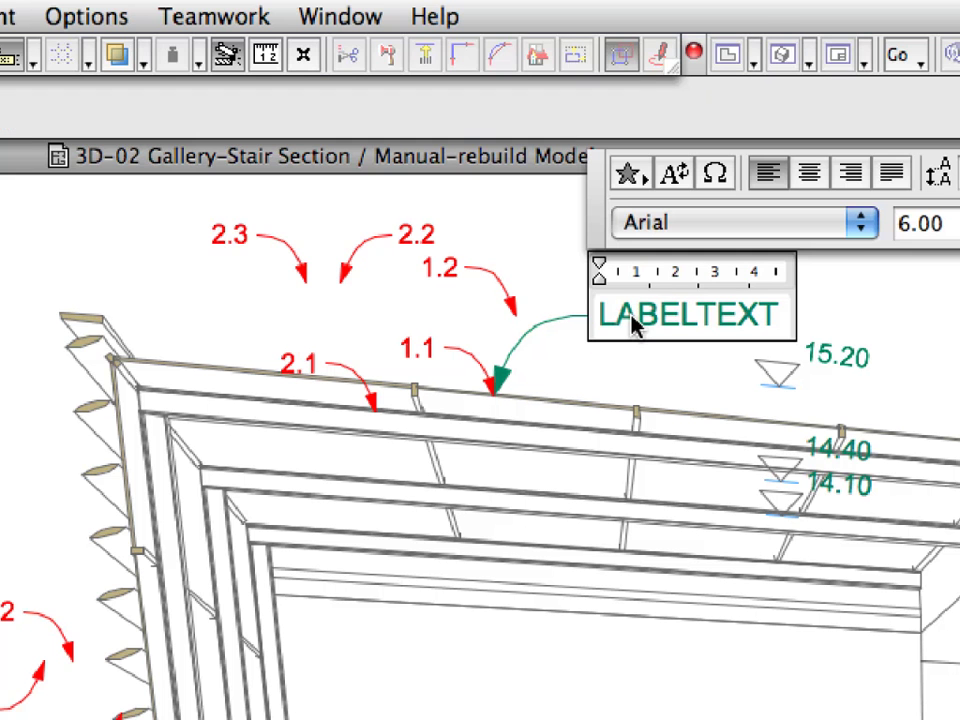
double_click(632, 320)
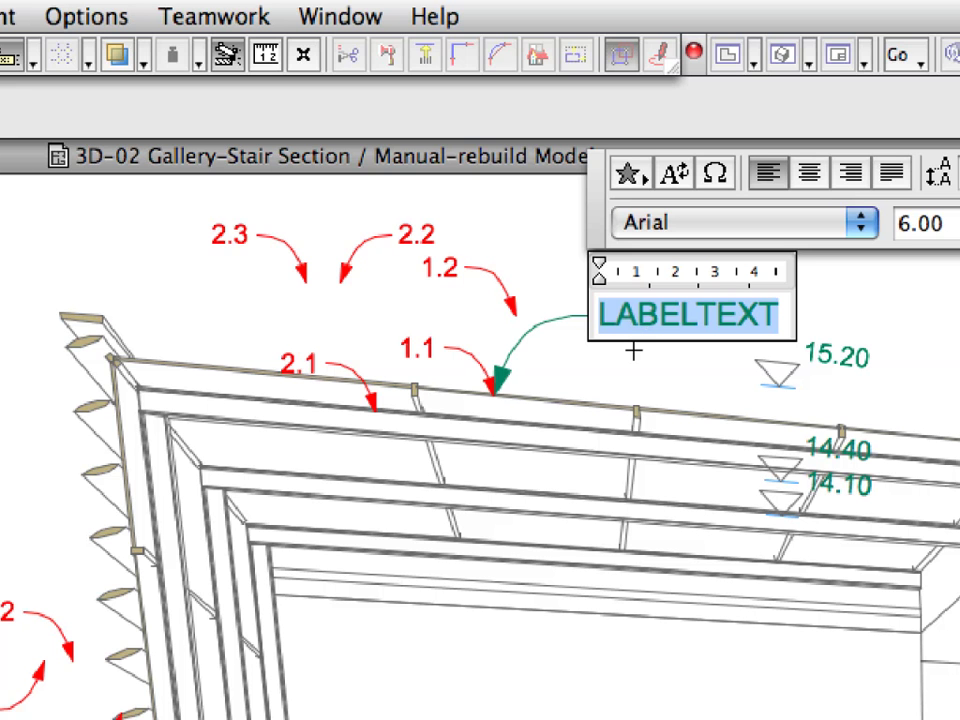
text(Flat G)
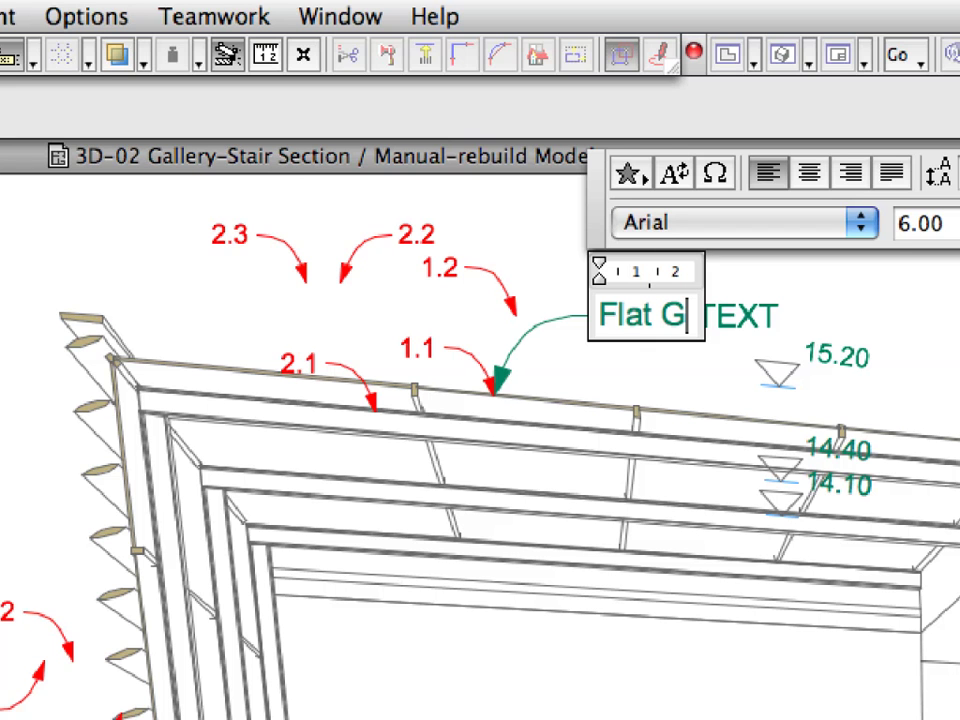
text(lazing)
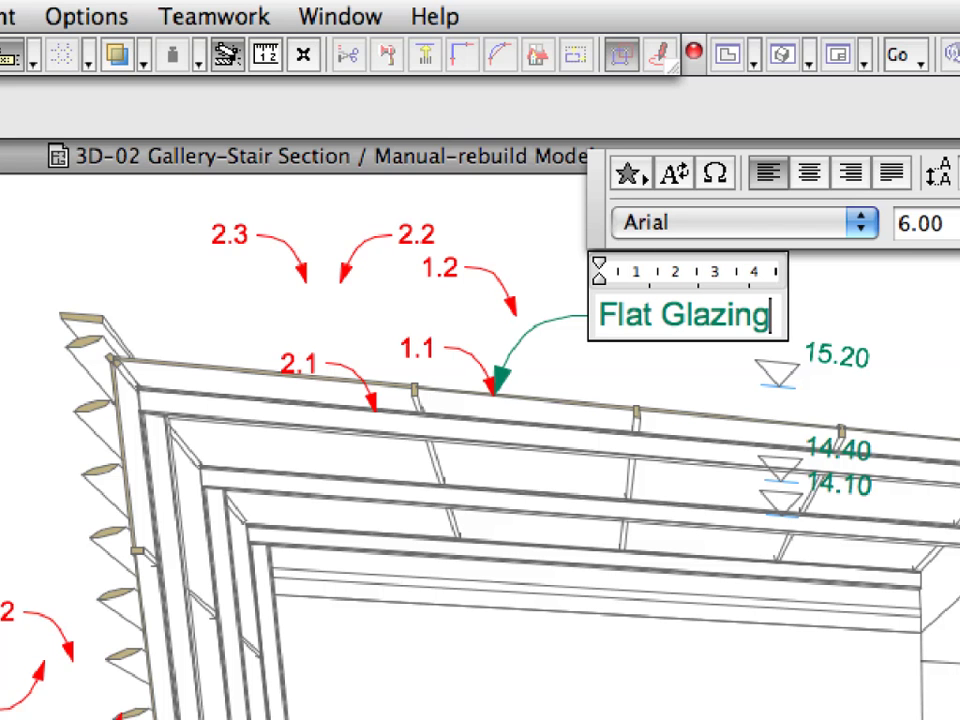
click(611, 368)
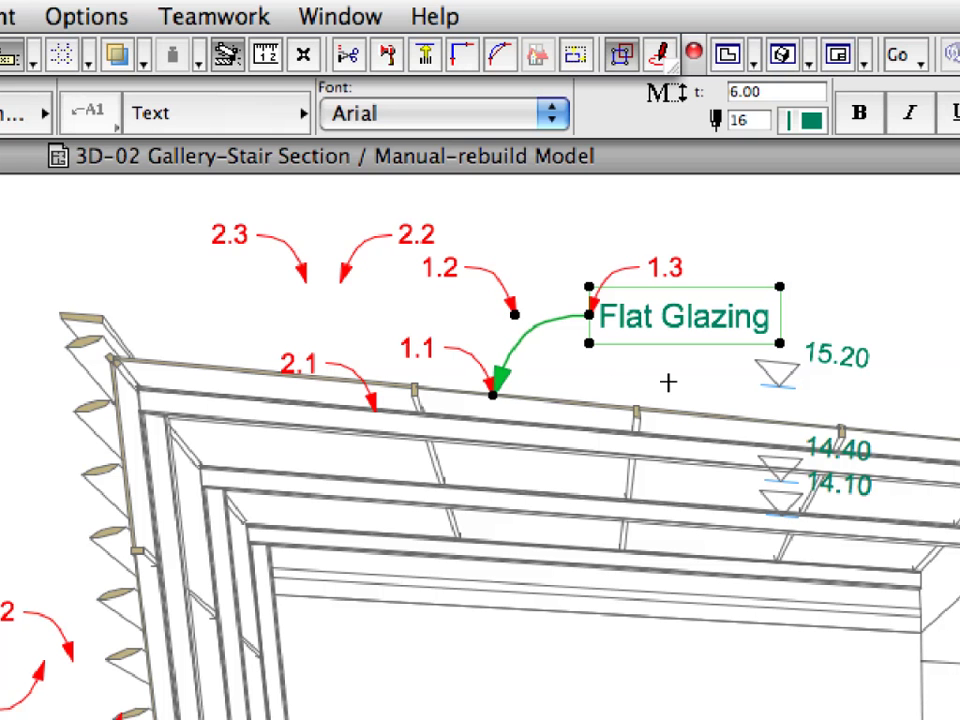
key(Escape)
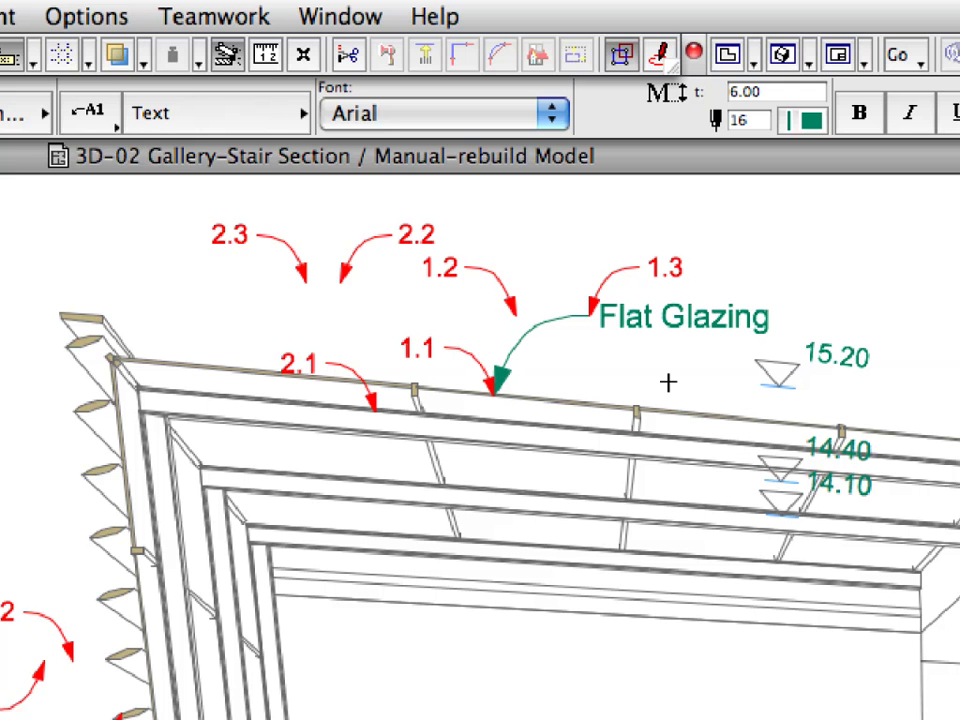
Place leader labels at the 2.x and 3.x callouts, and start one at 4.1
click(372, 402)
click(342, 281)
click(316, 278)
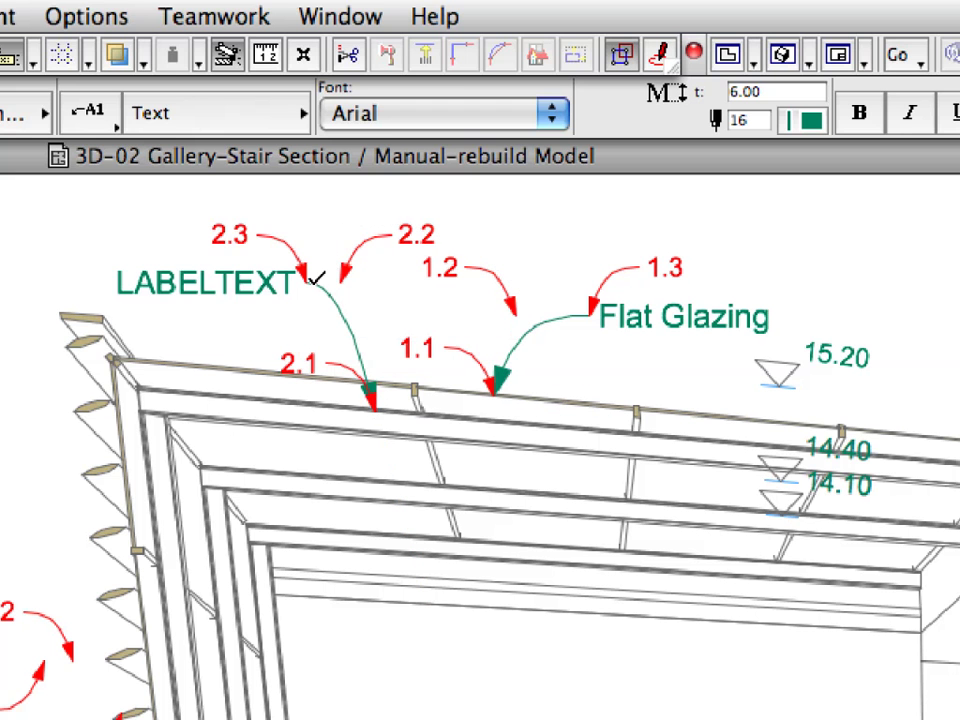
click(236, 158)
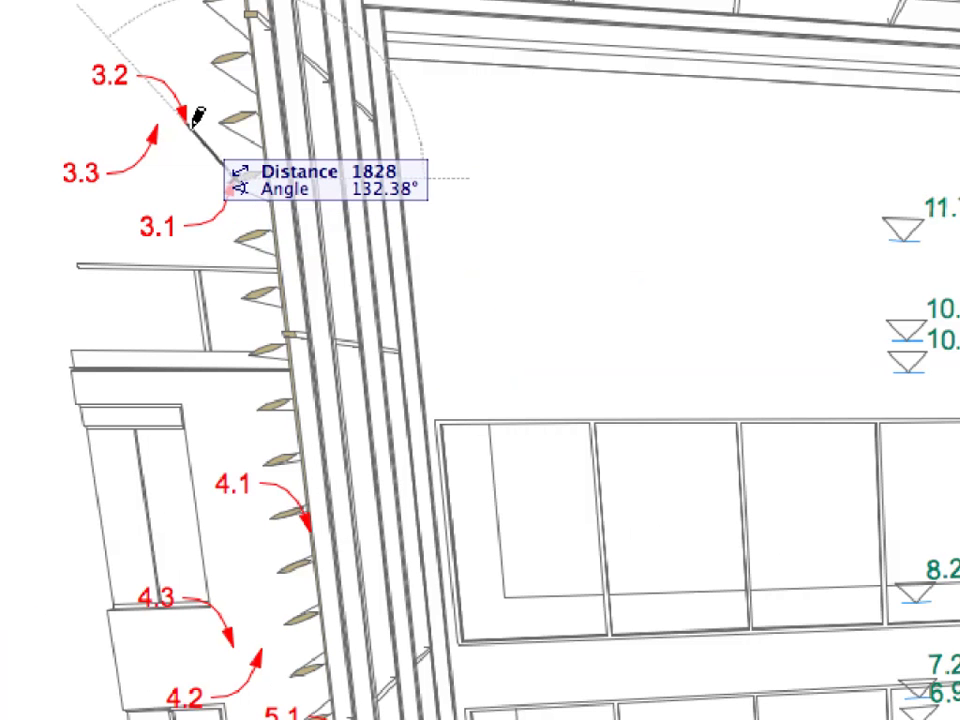
click(187, 116)
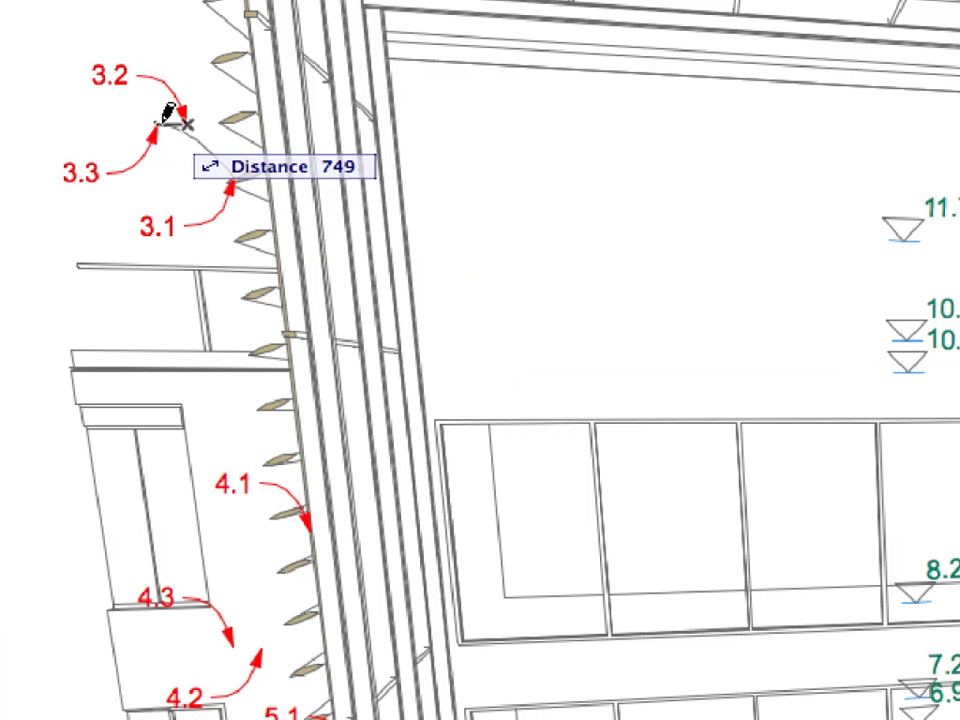
click(160, 121)
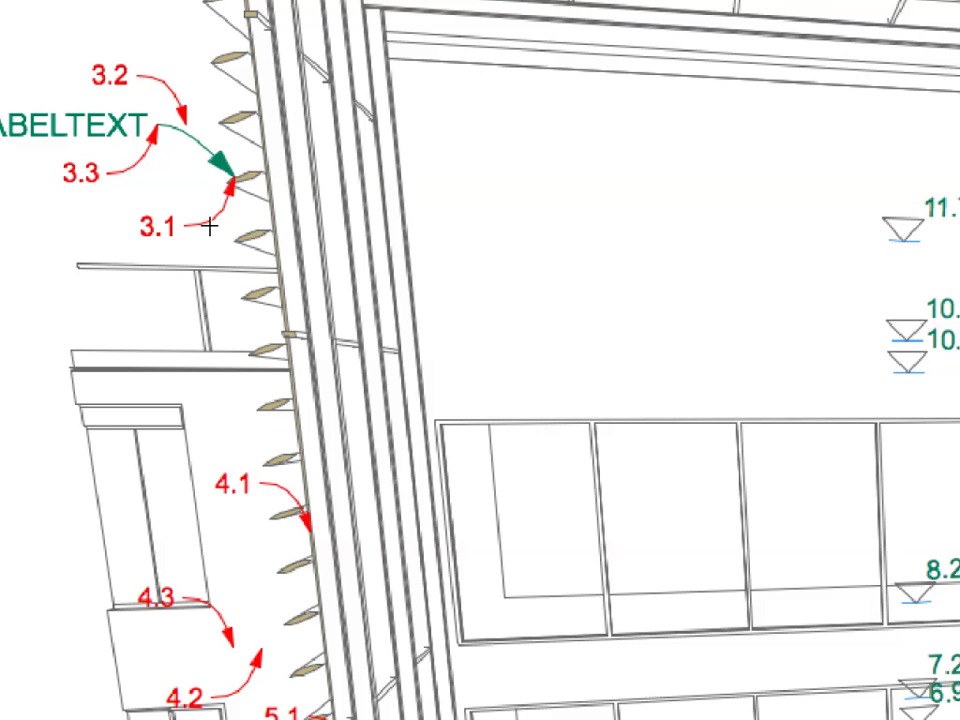
click(310, 533)
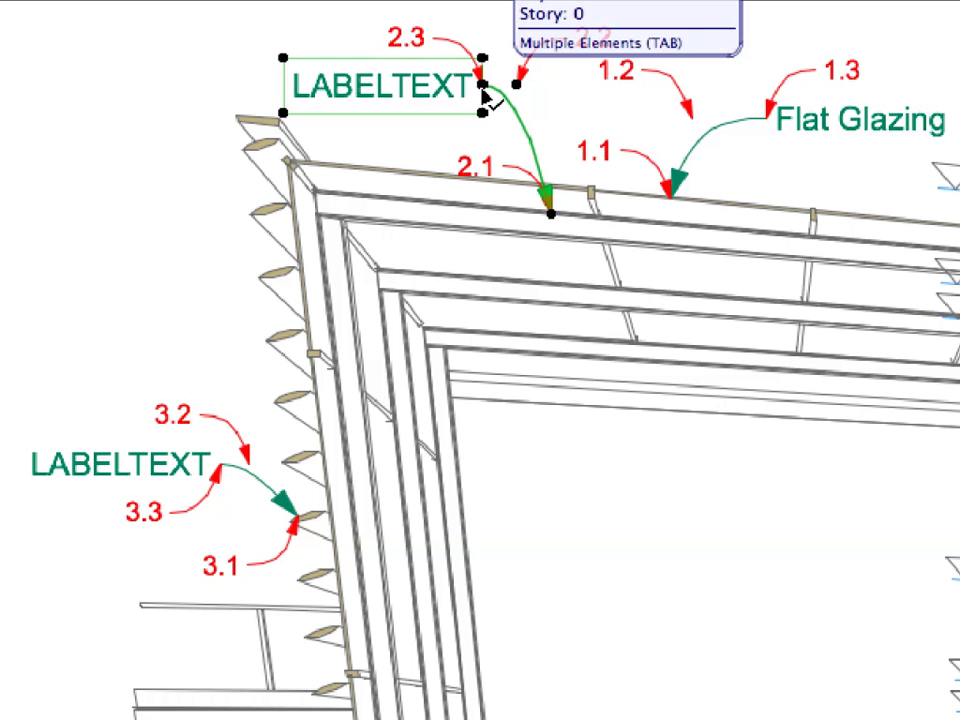
Rename the callout 2.3 label to 'I Profile Beams' and then 'Curtain Wall Shaders'
double_click(464, 90)
double_click(462, 90)
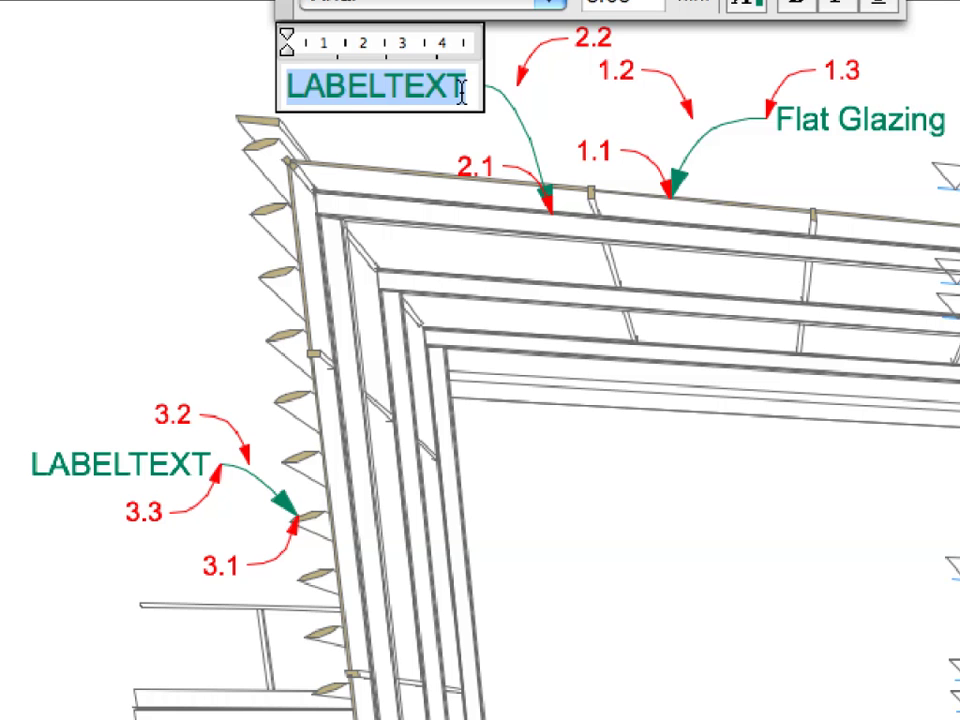
text(I Profile Beams)
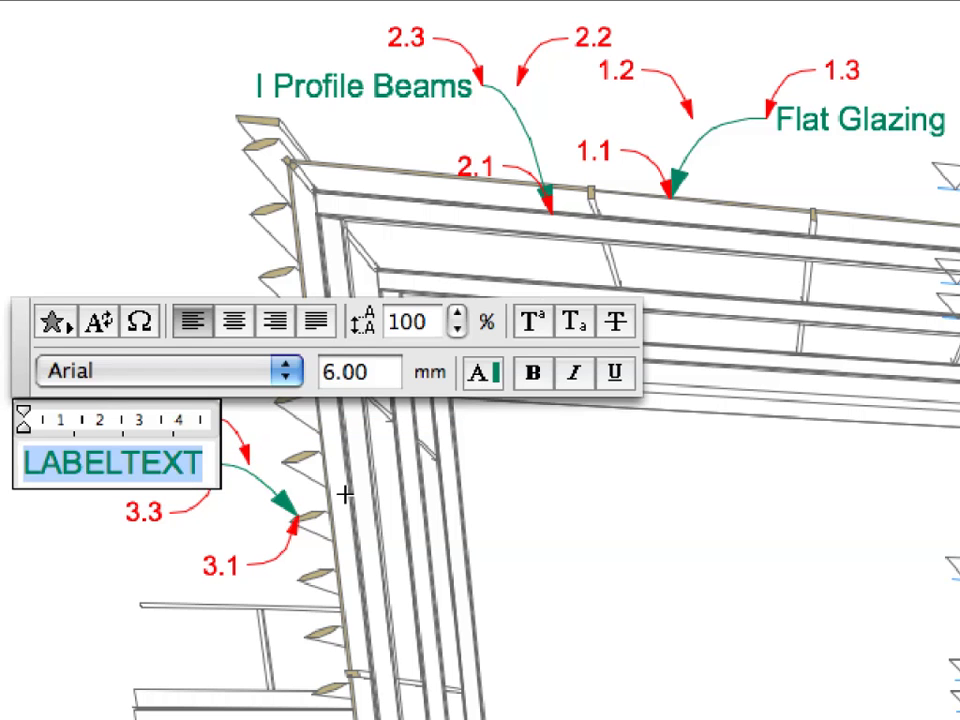
text(Curtain Wall Shad)
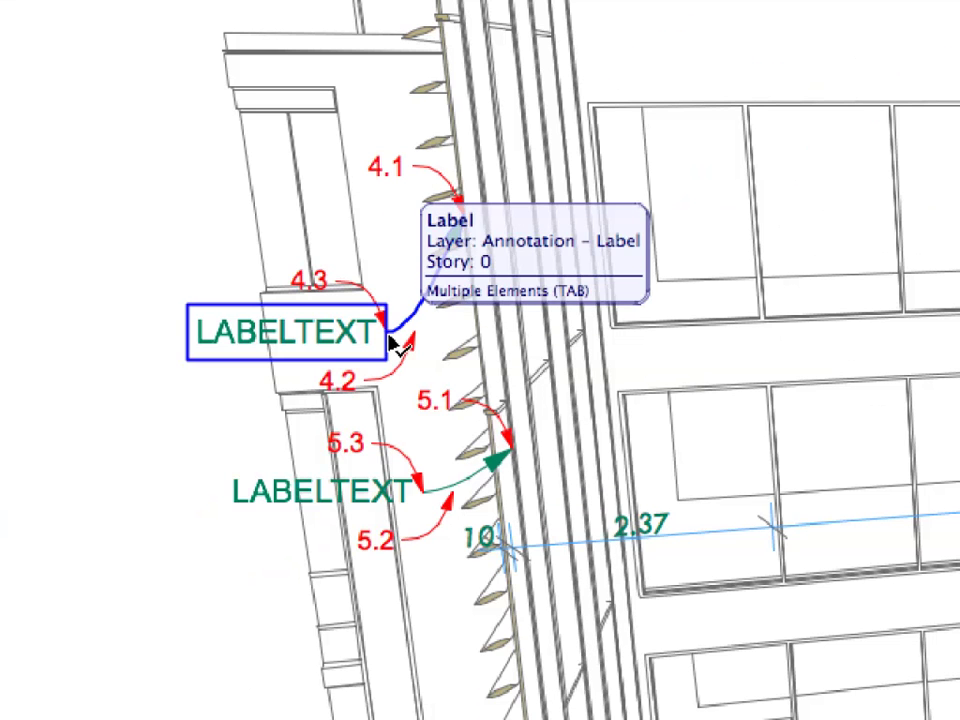
Rename the callout 4.3 and 5.3 labels to 'Curtain Wall' and 'I Profile Columns'
click(392, 343)
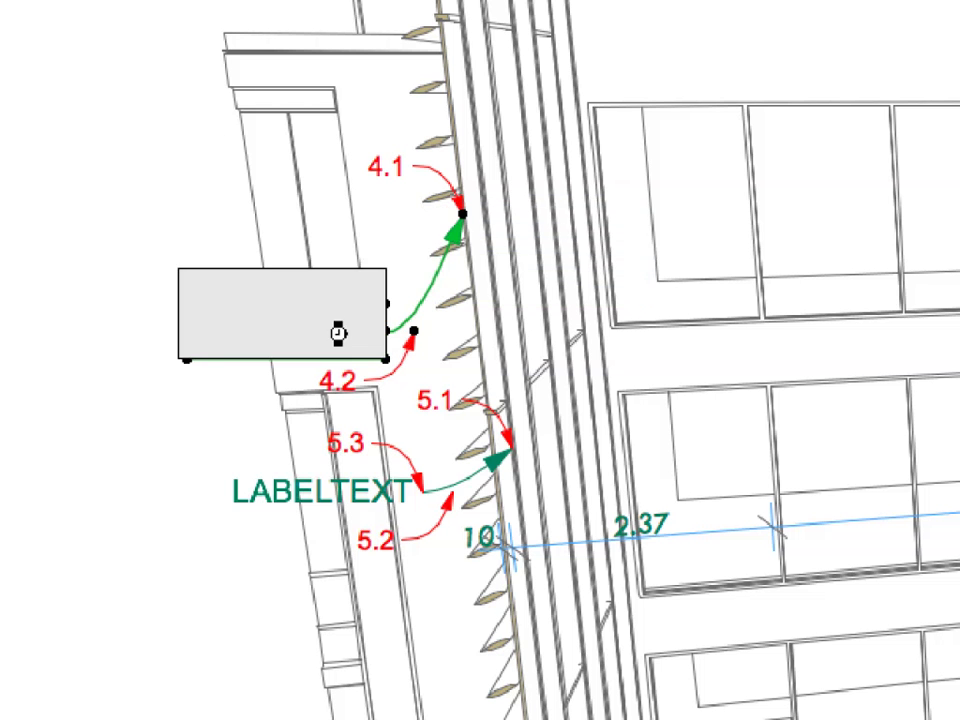
double_click(385, 335)
double_click(345, 340)
text(Curtain Wall)
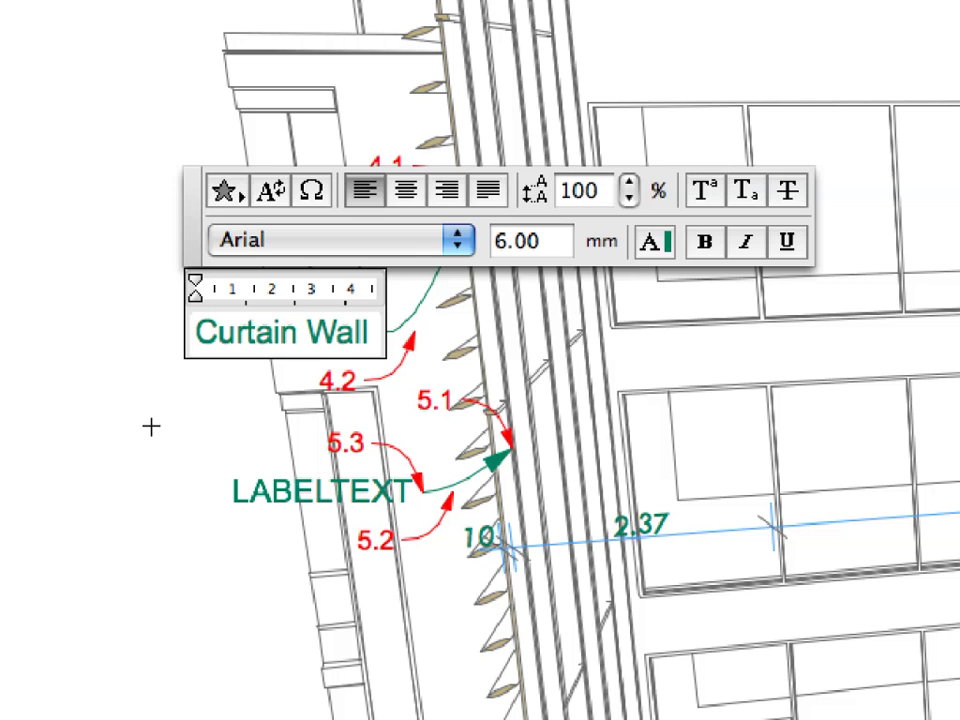
click(150, 424)
click(405, 512)
double_click(358, 493)
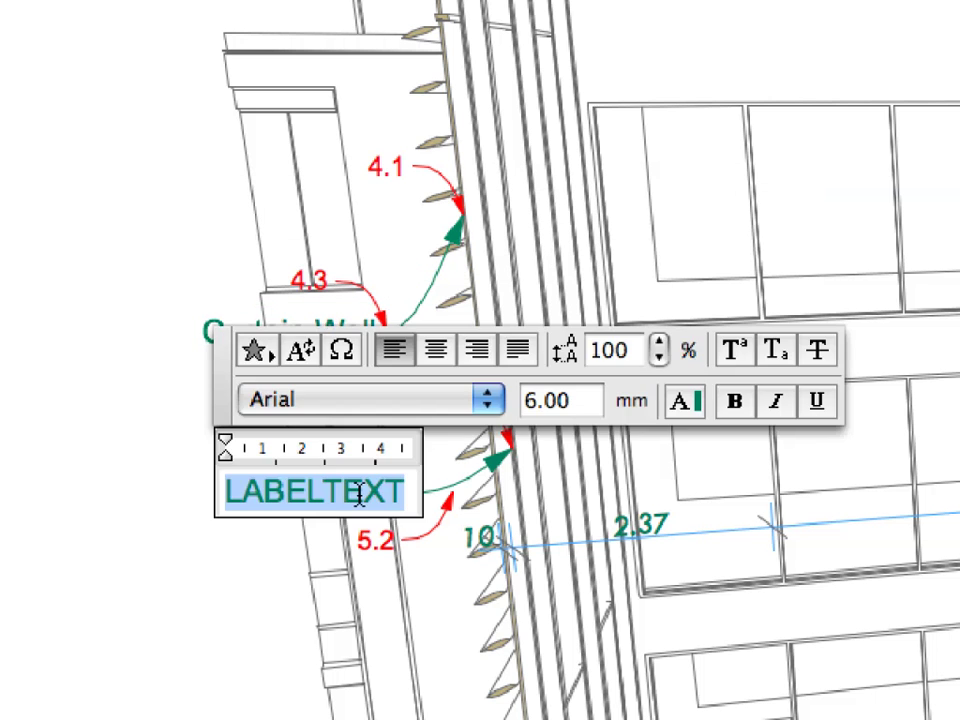
text(I Profile Columns)
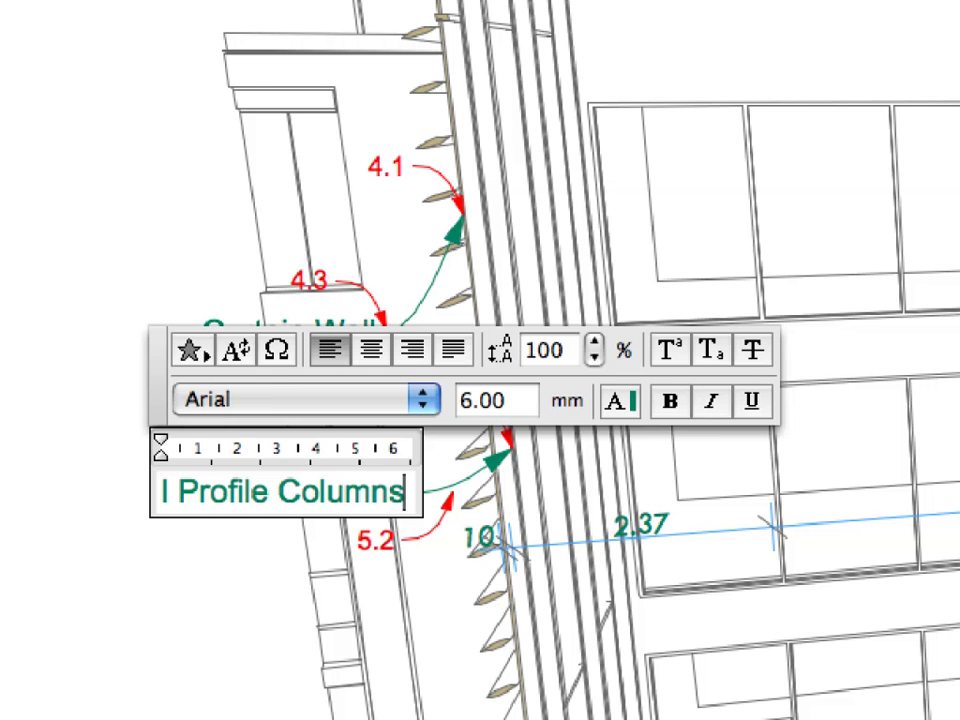
click(213, 527)
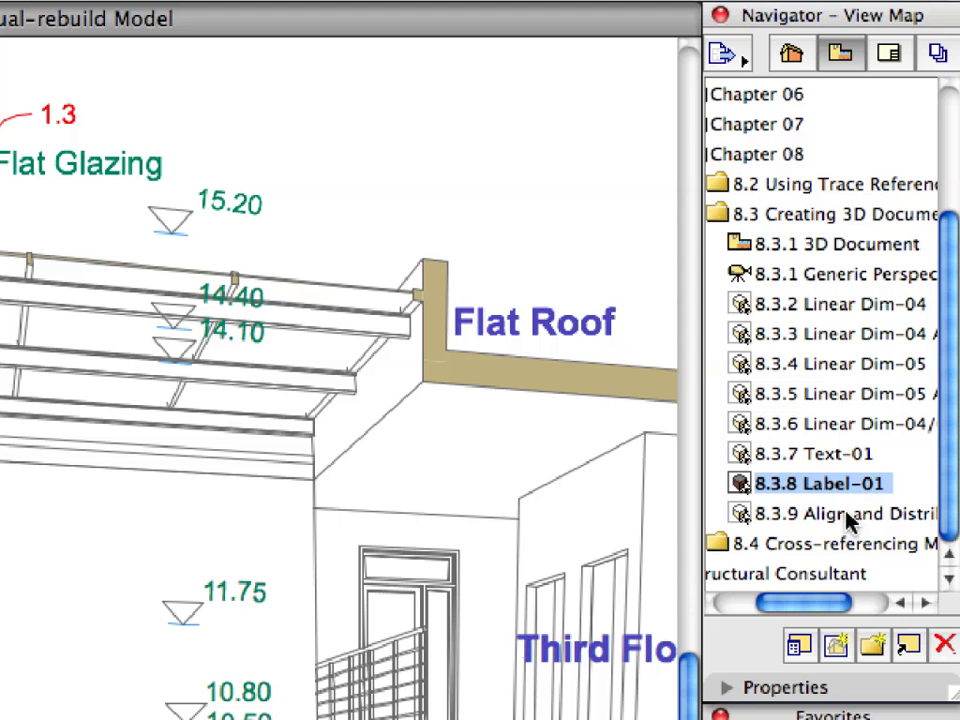
Open the 8.3.9 Align and Distribute view and marquee the stacked floor labels
click(898, 312)
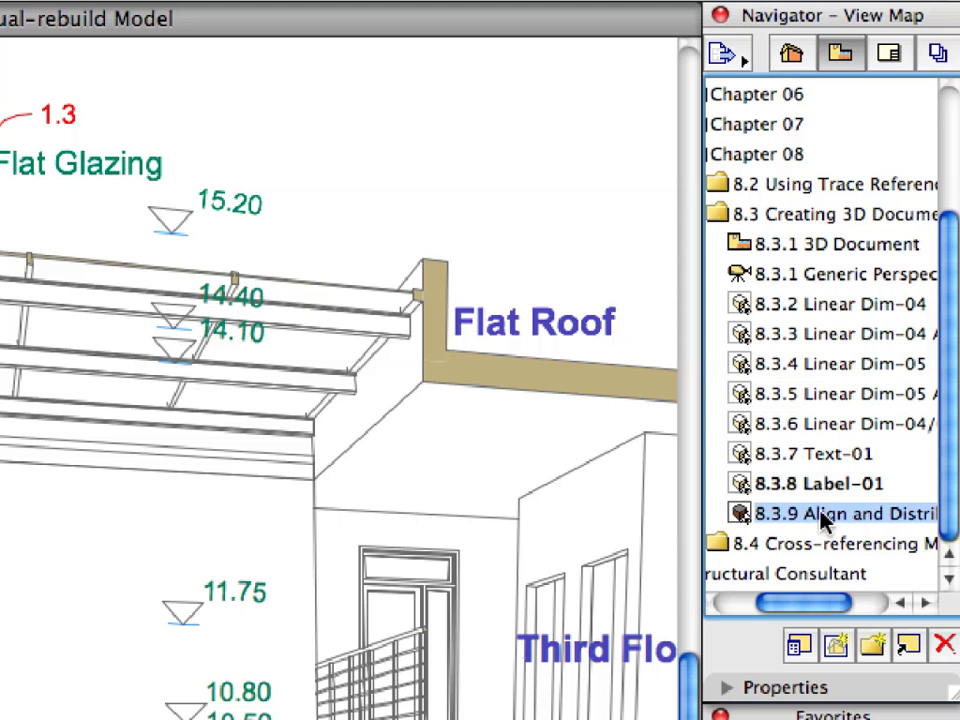
double_click(740, 518)
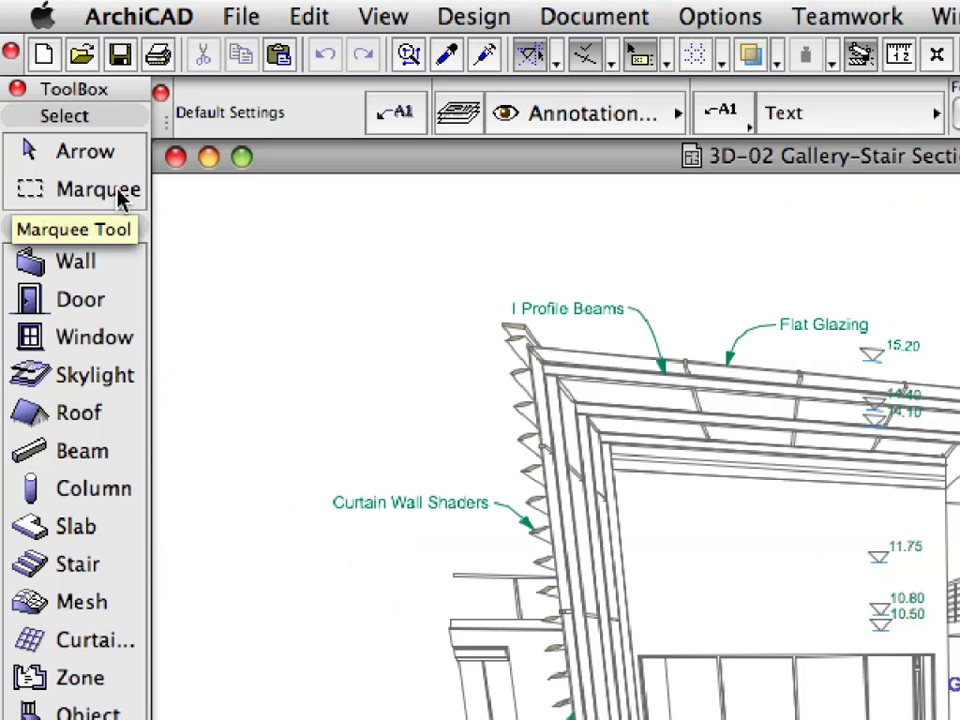
click(120, 199)
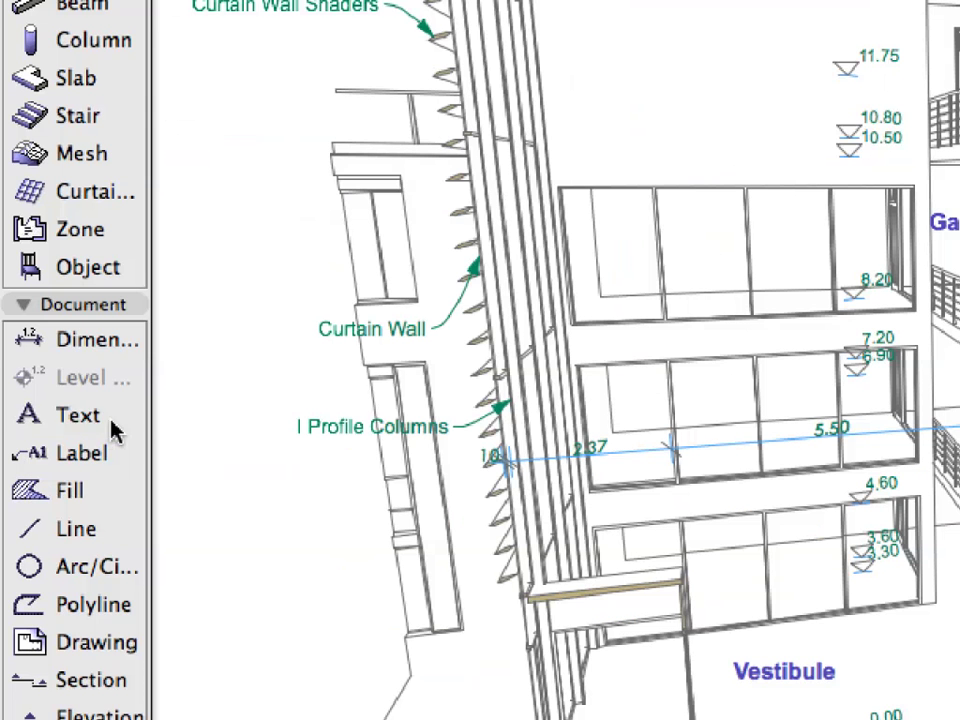
click(111, 425)
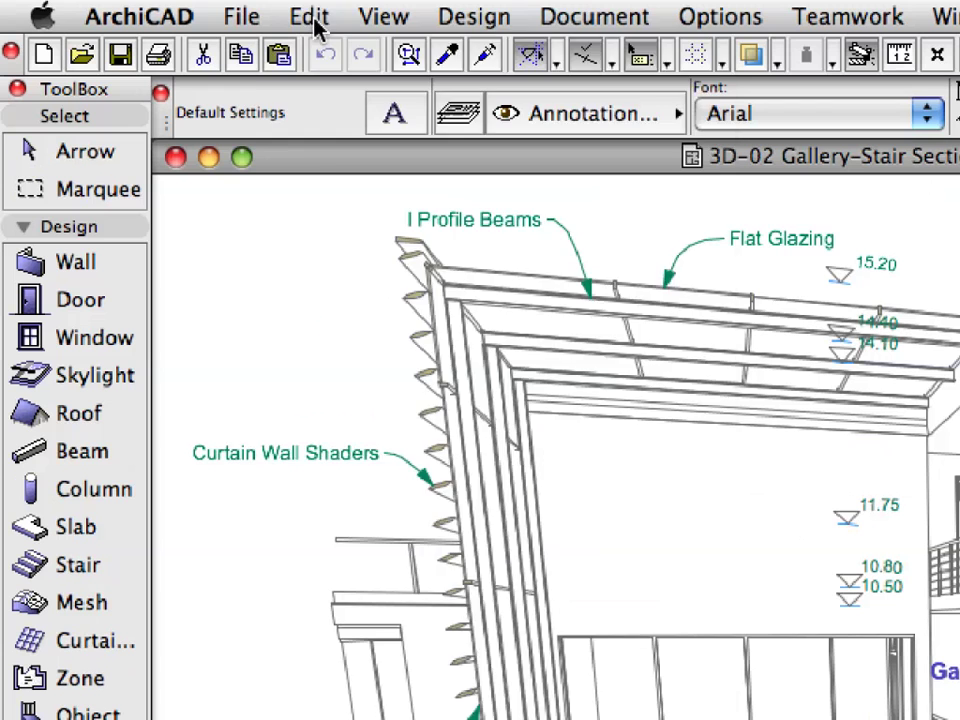
click(313, 22)
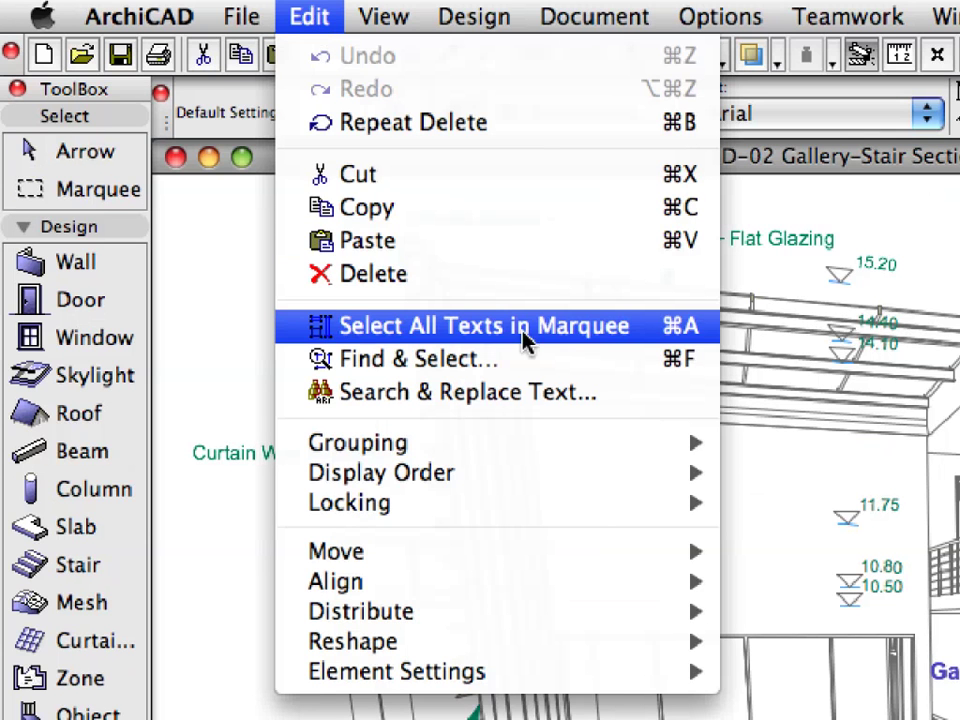
Select all texts in the marquee, align them left, and distribute them along Y
click(641, 340)
click(330, 26)
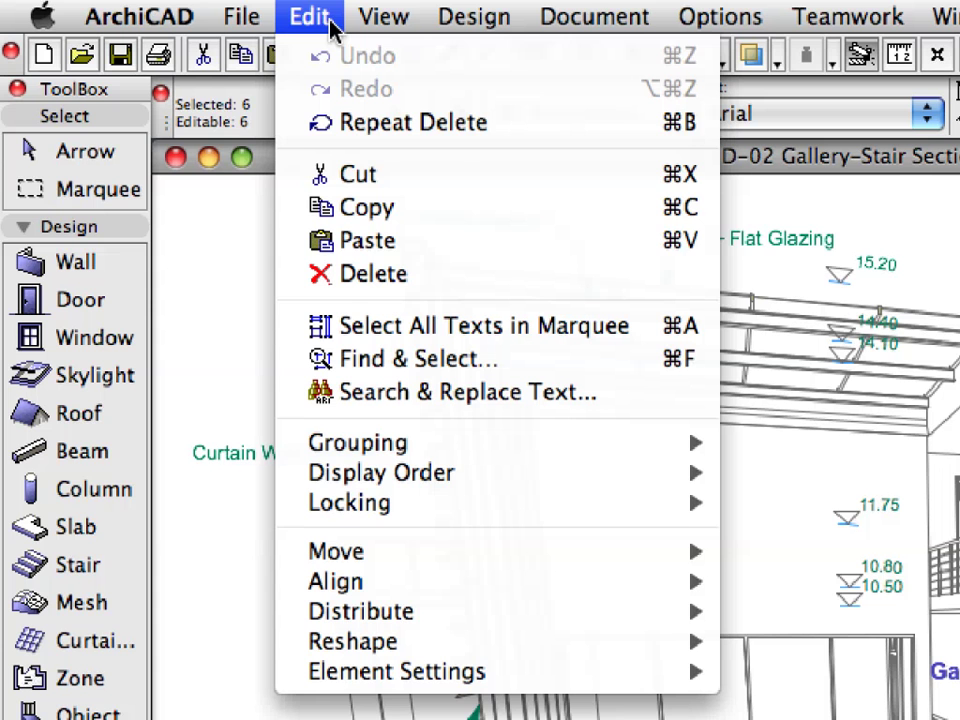
mouse_move(336, 581)
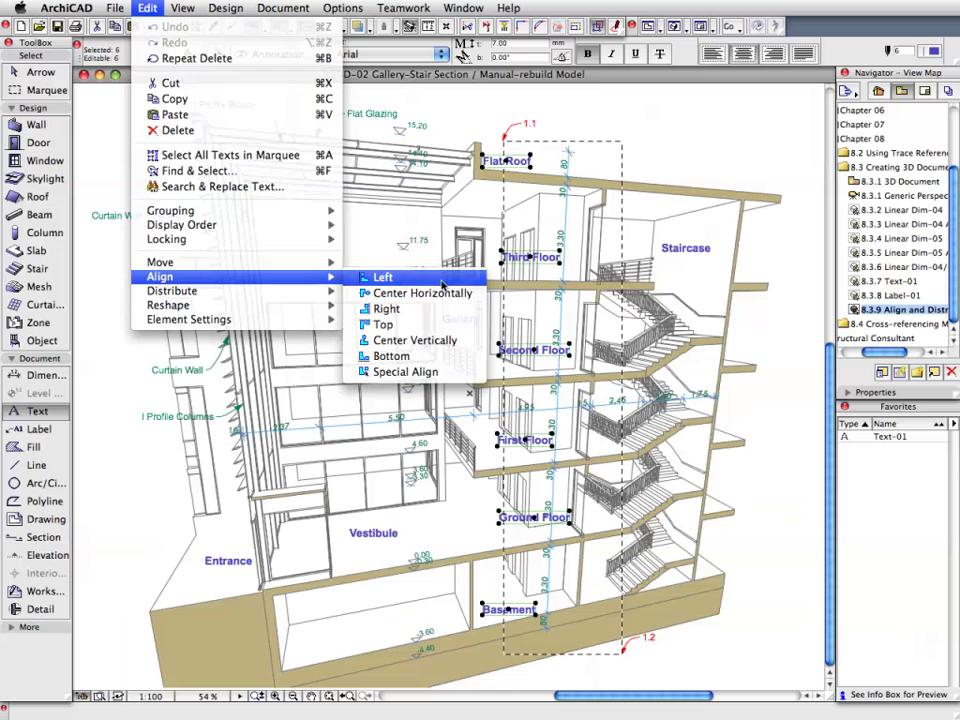
click(928, 597)
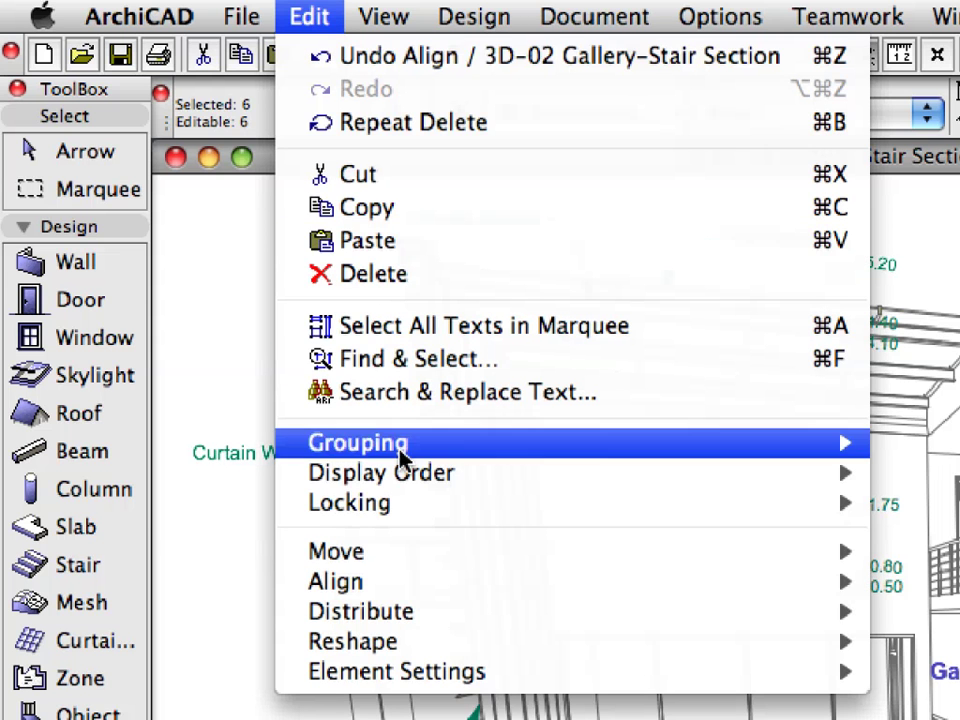
mouse_move(360, 611)
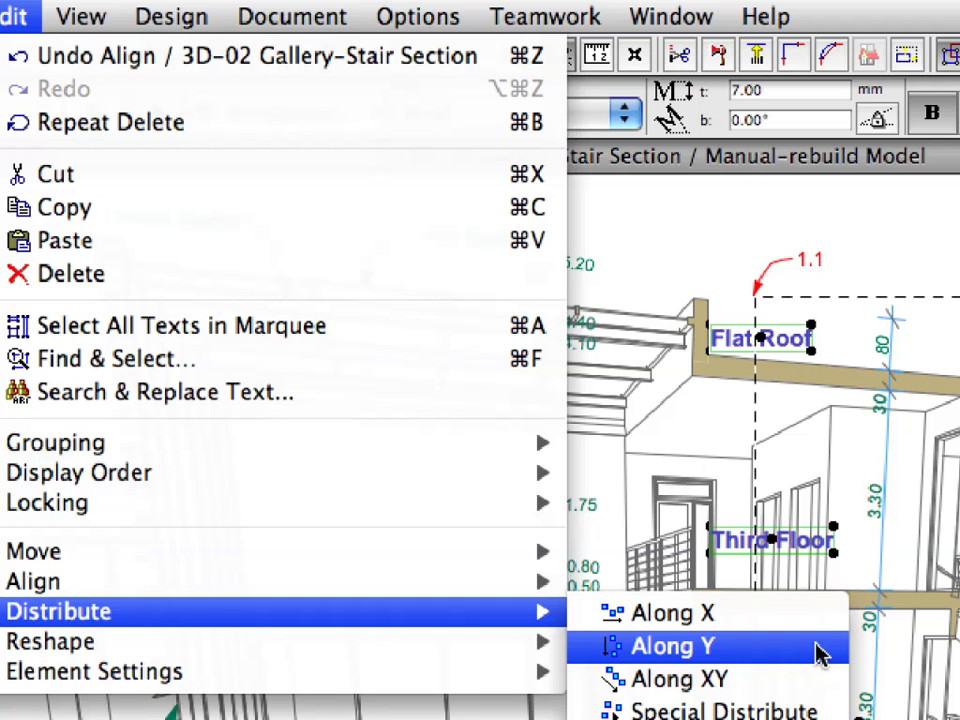
click(820, 652)
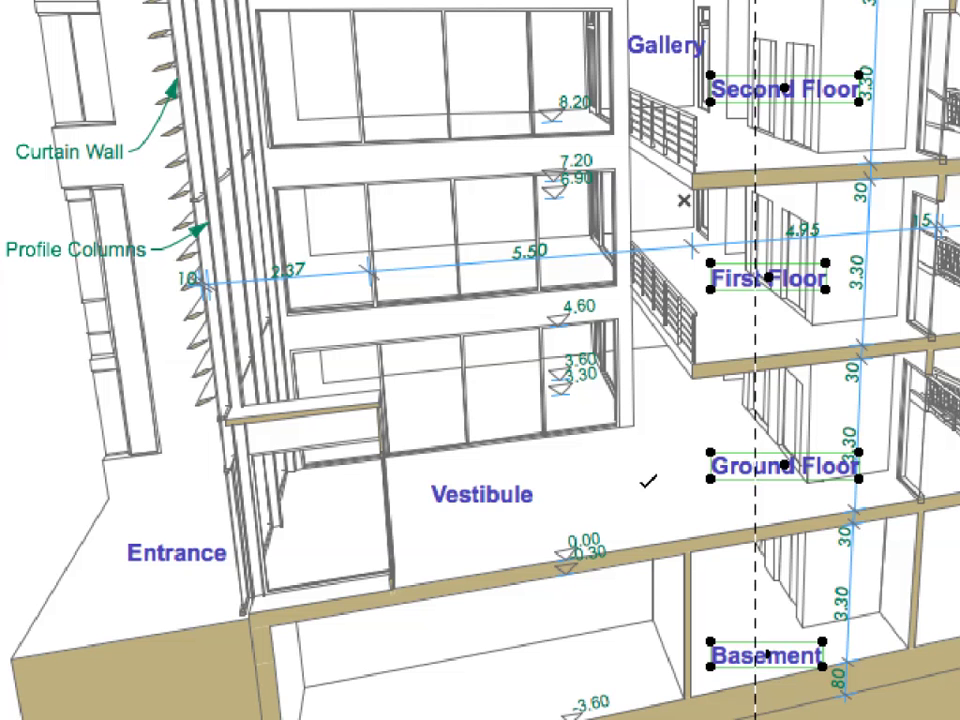
Deselect the floor names and bring up the 3D Document's context menu
key(Escape)
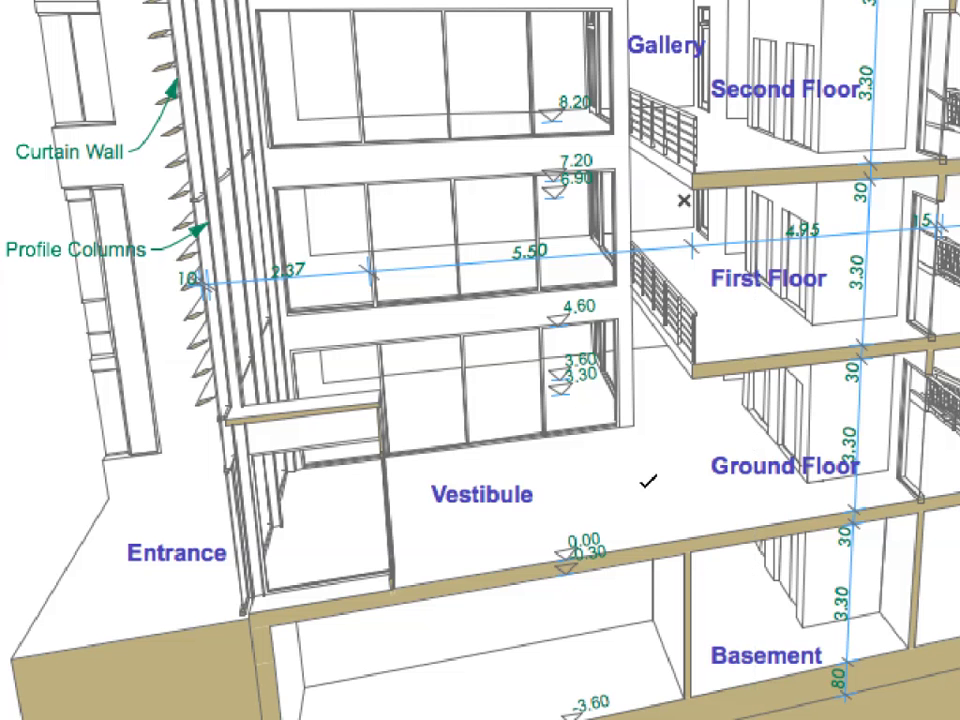
right_click(338, 98)
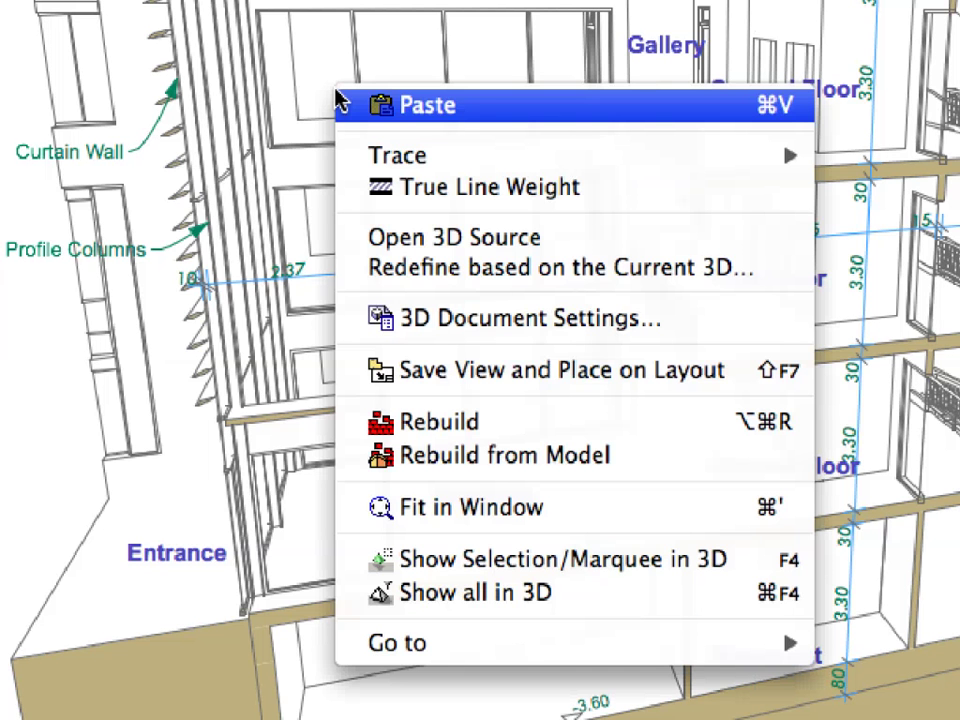